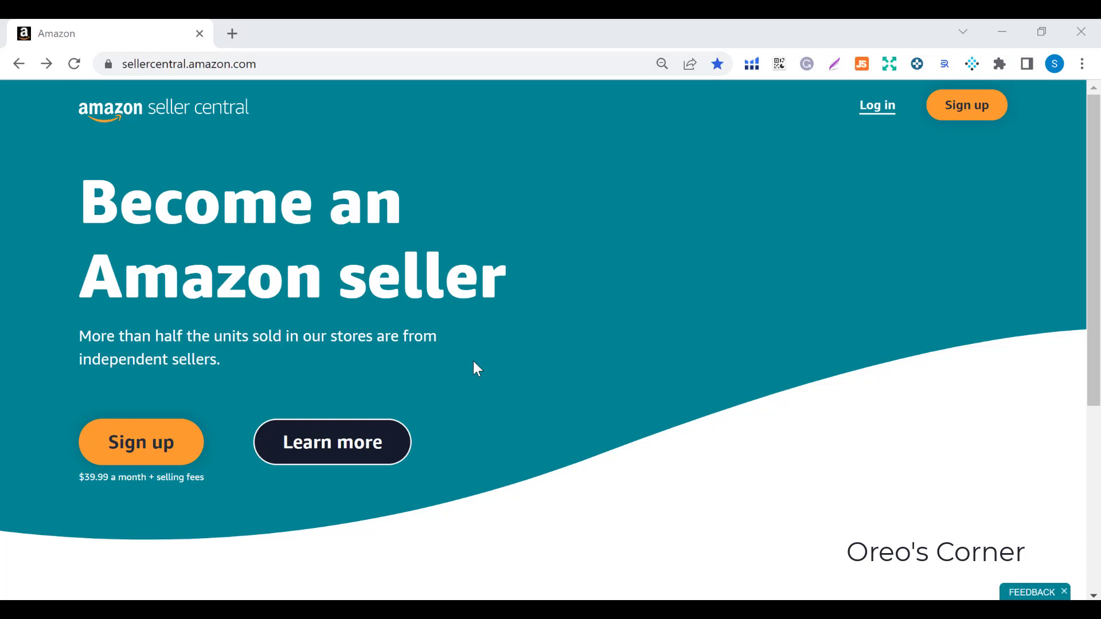
Log in to the seller account with the credentials already filled in on the sign-in form
left_click(889, 116)
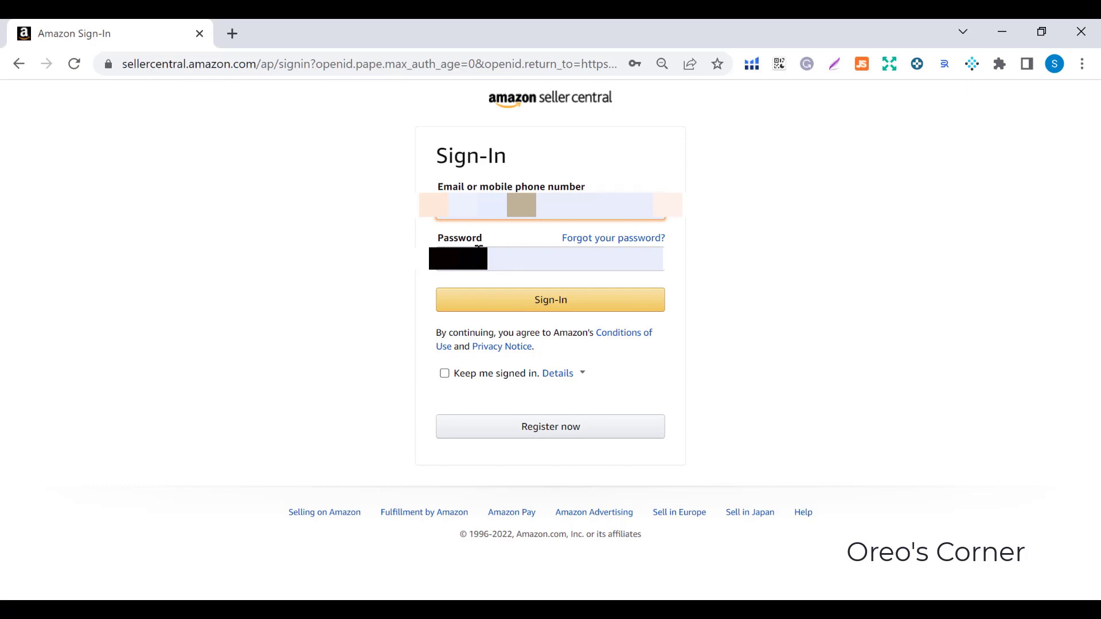
left_click(498, 302)
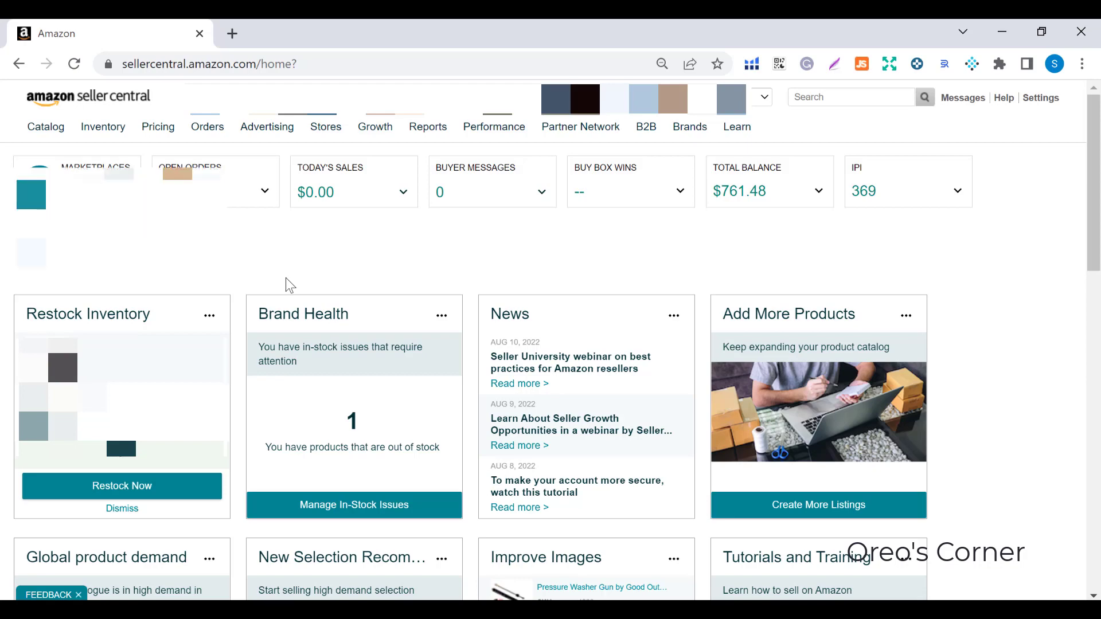
Look over the seller dashboard's summary figures and its cards for restocking, brand health, news and recommendations
scroll(285, 279, "down", 3)
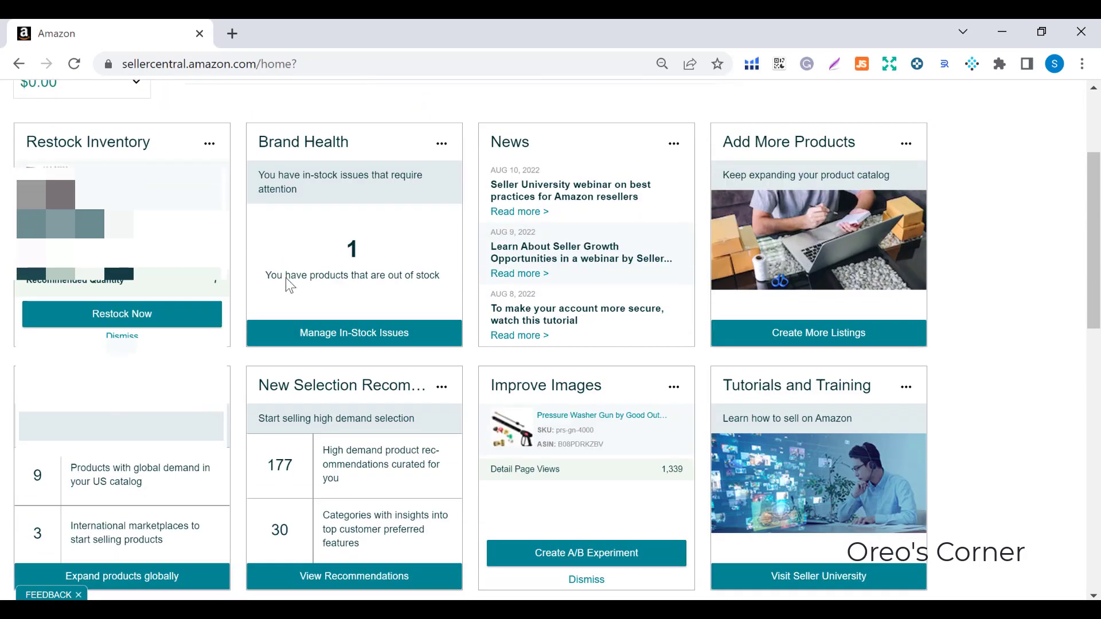
scroll(286, 285, "up", 3)
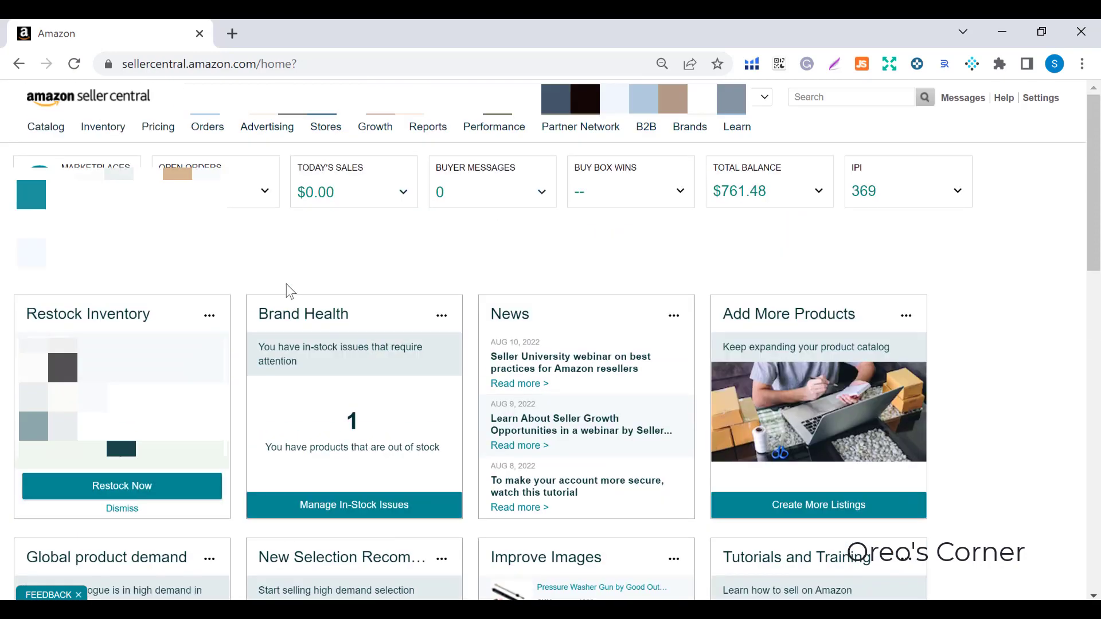
scroll(287, 285, "down", 8)
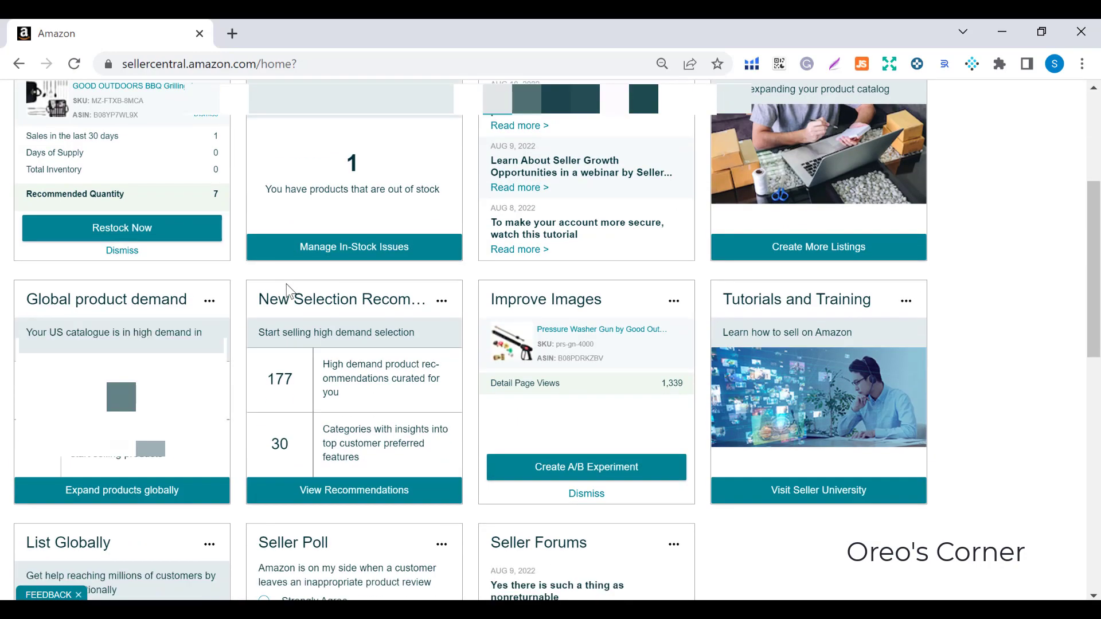
scroll(286, 284, "up", 8)
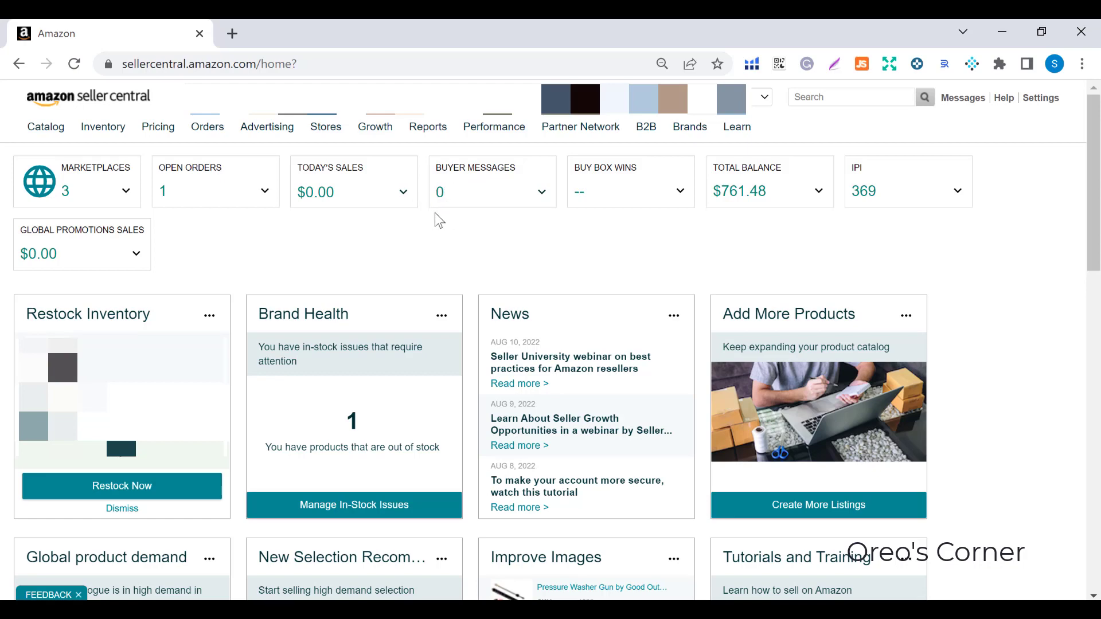
scroll(440, 257, "down", 10)
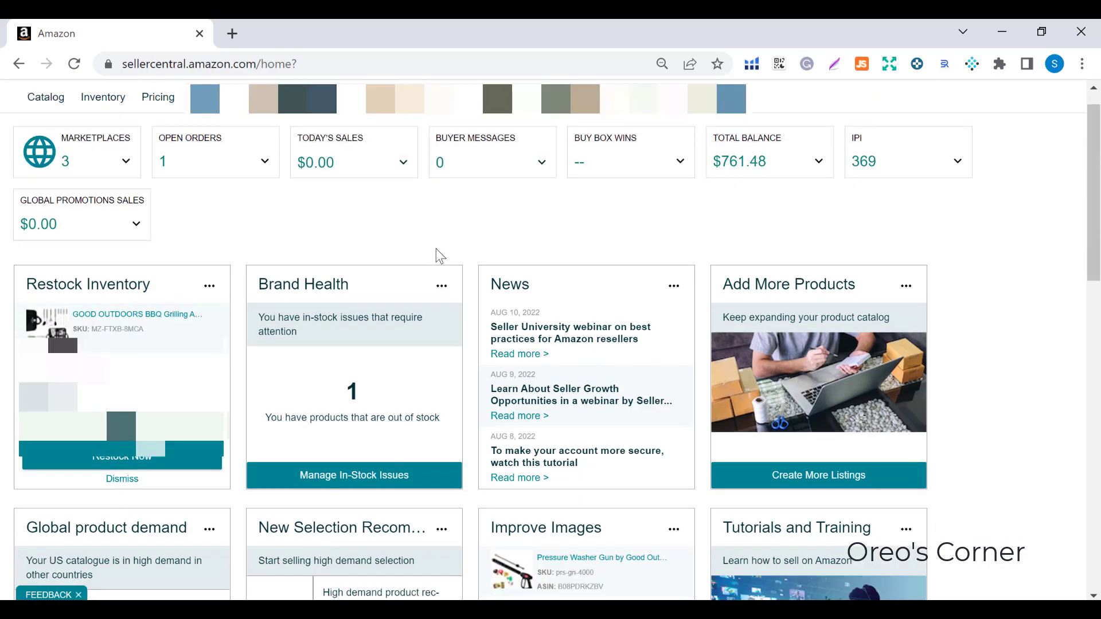
scroll(437, 258, "up", 10)
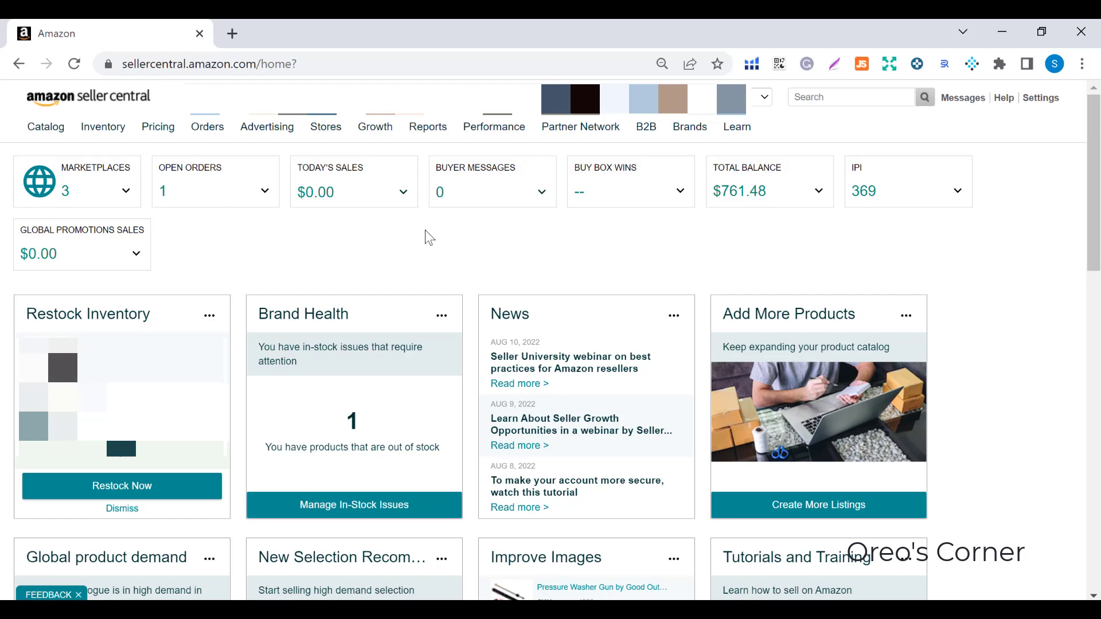
Open the Manage Inventory page in a new browser tab and switch to it
mouse_move(46, 135)
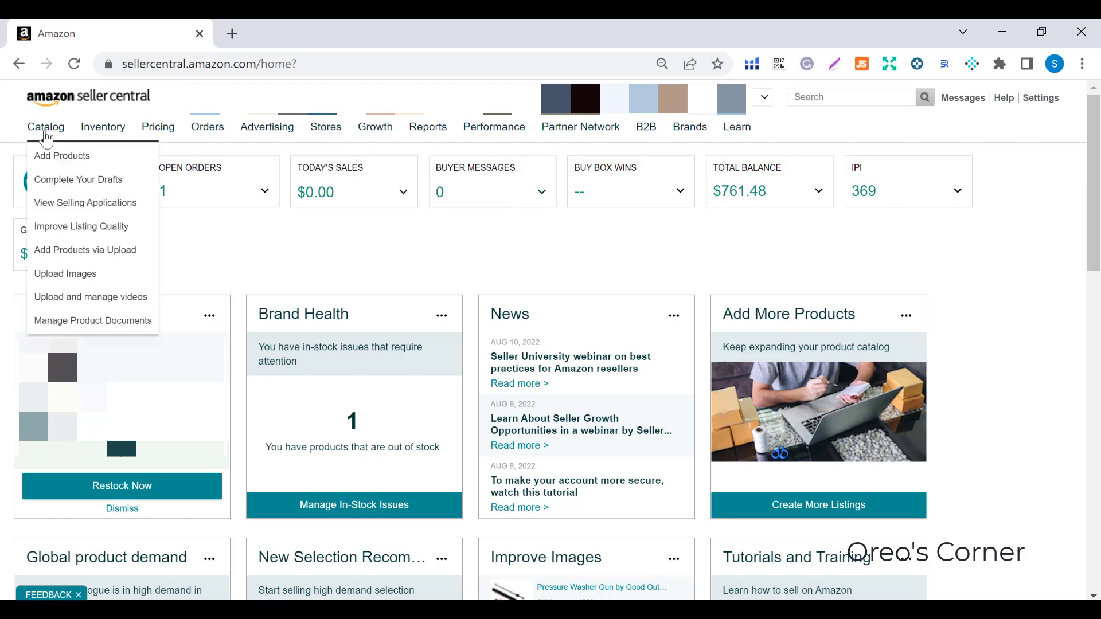
mouse_move(102, 135)
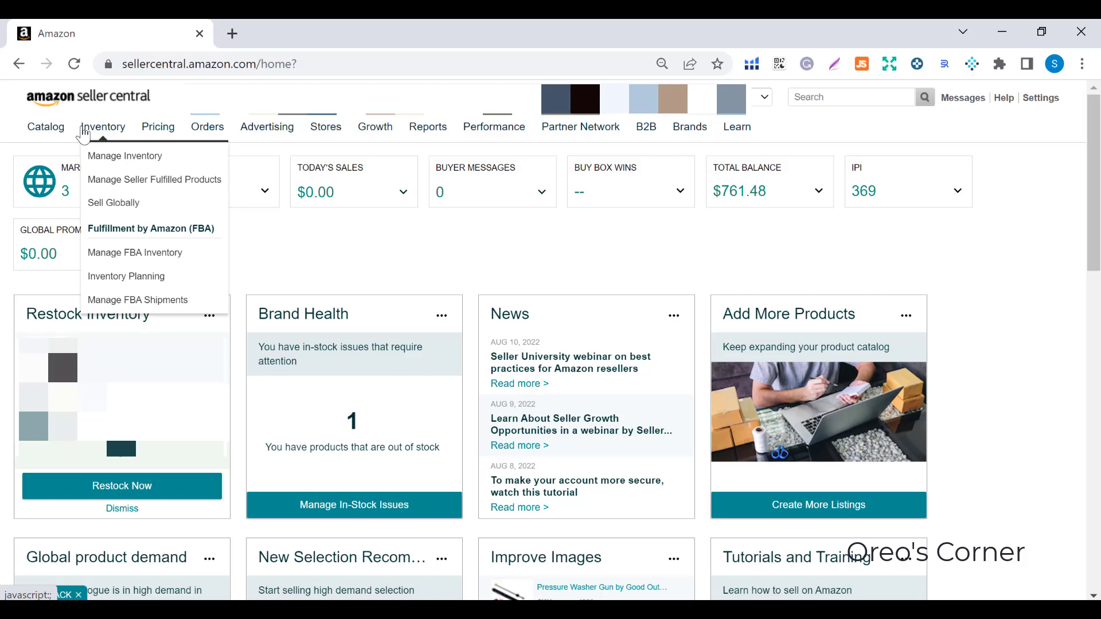
right_click(113, 164)
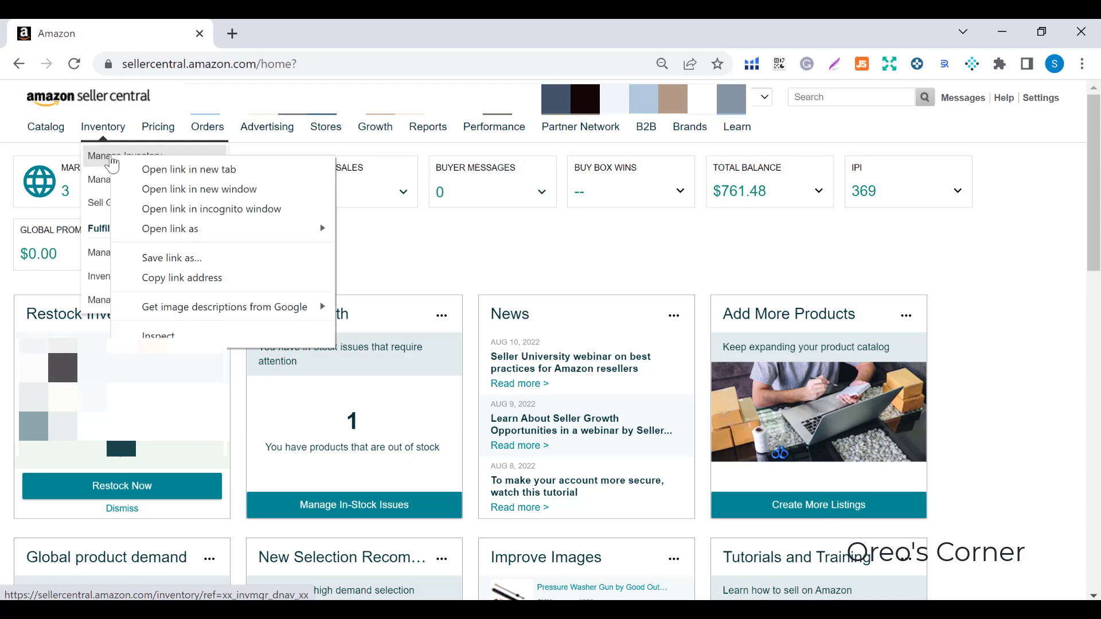
left_click(146, 167)
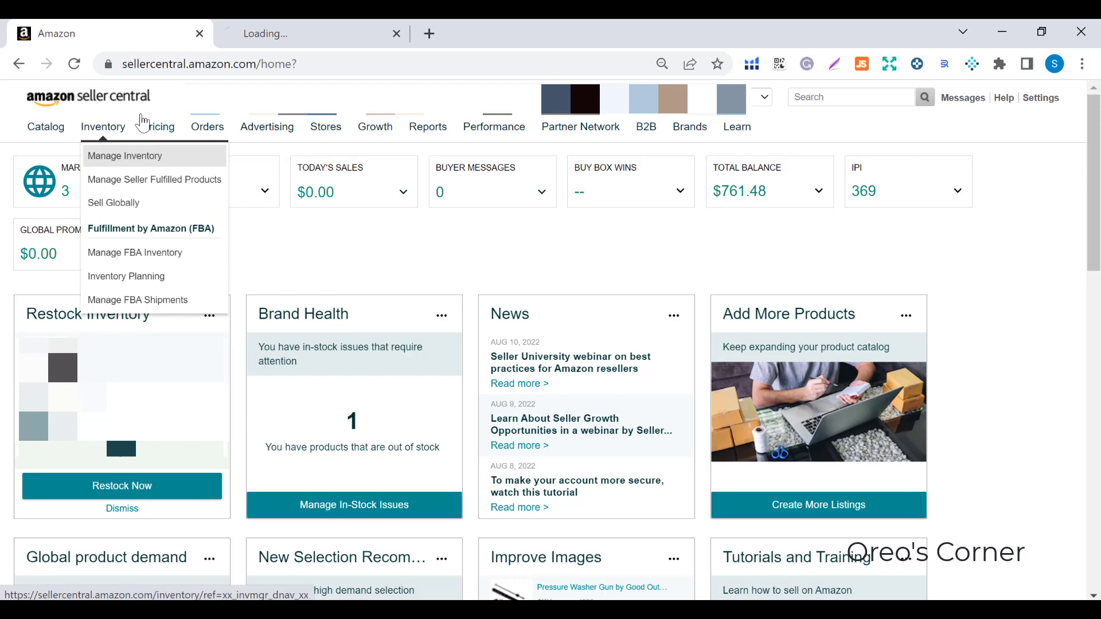
left_click(272, 26)
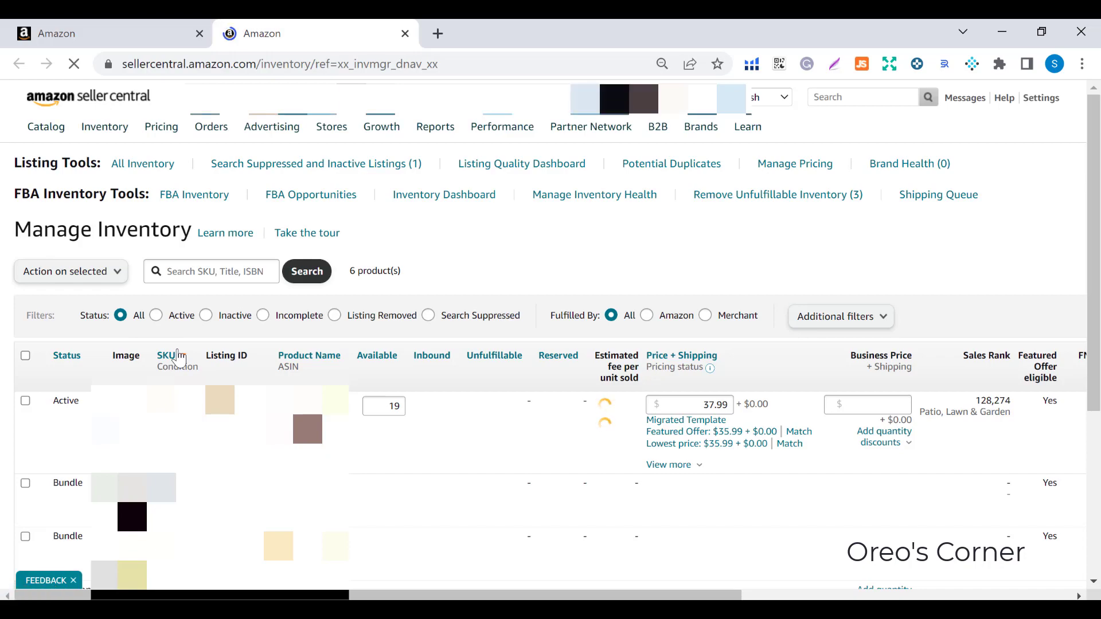
Filter the inventory by Active status and review the listed products
scroll(178, 359, "down", 3)
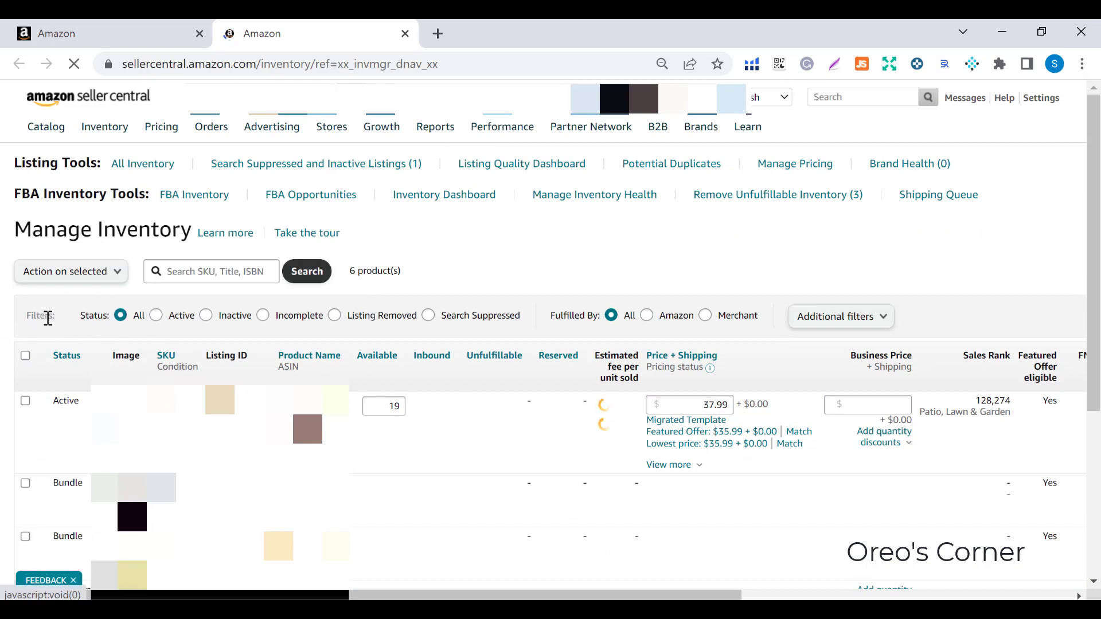
left_click(156, 316)
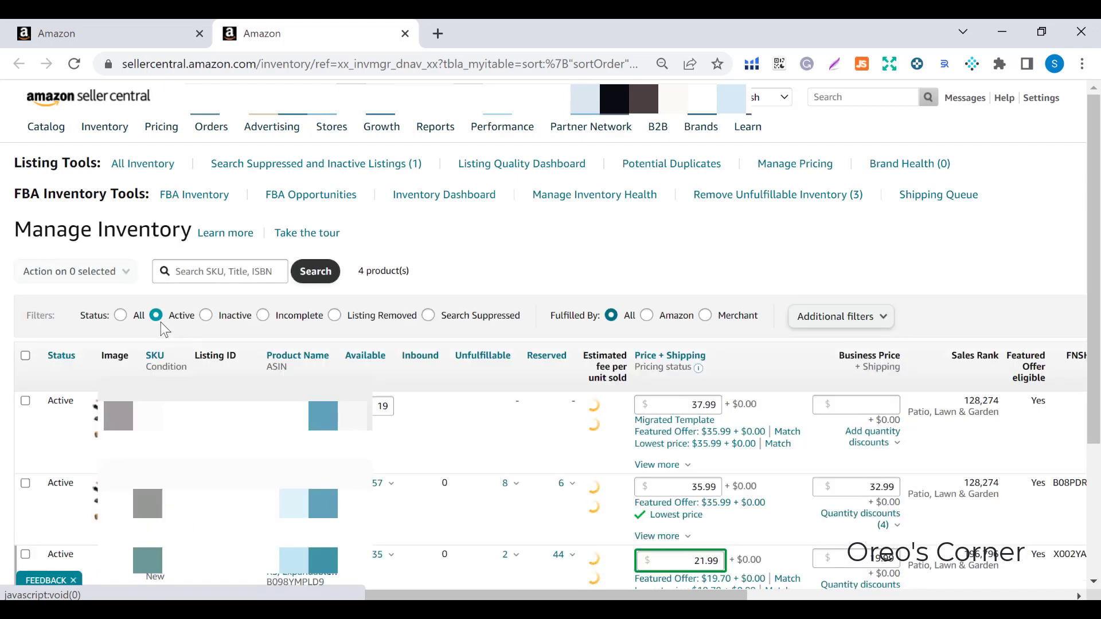
scroll(161, 322, "down", 3)
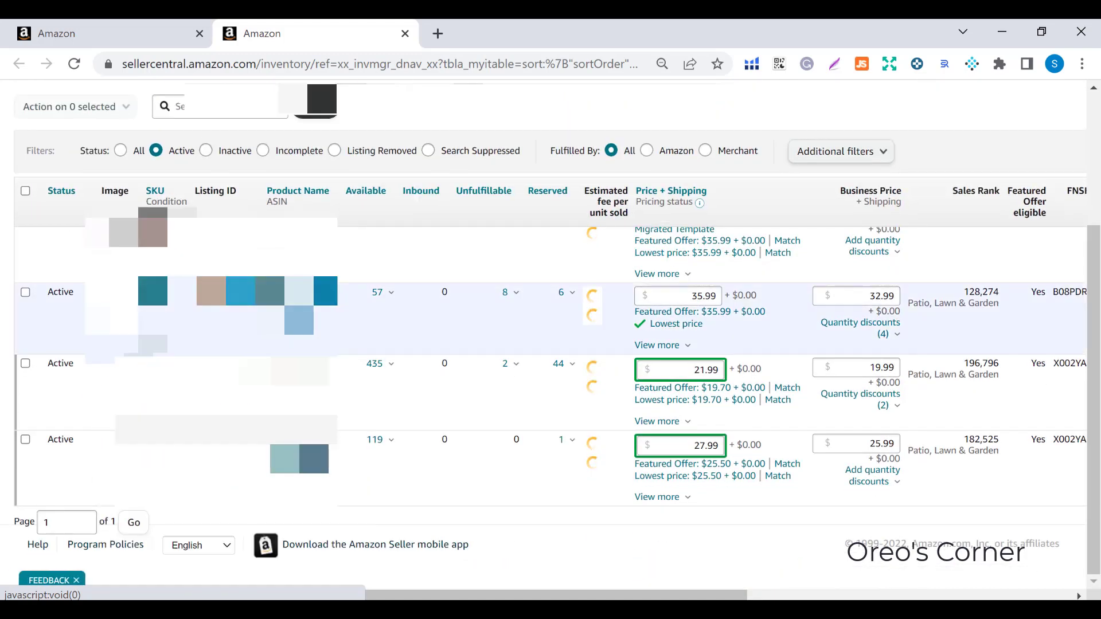
scroll(160, 364, "up", 1)
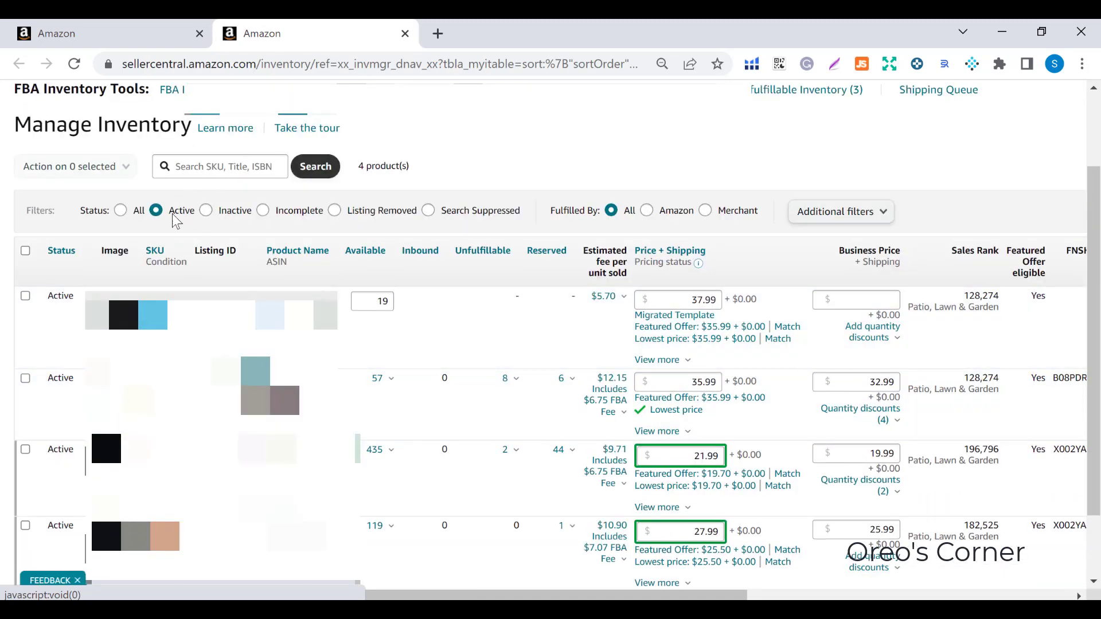
Filter the inventory by Inactive status and examine the Fulfilled By filter options
left_click(207, 213)
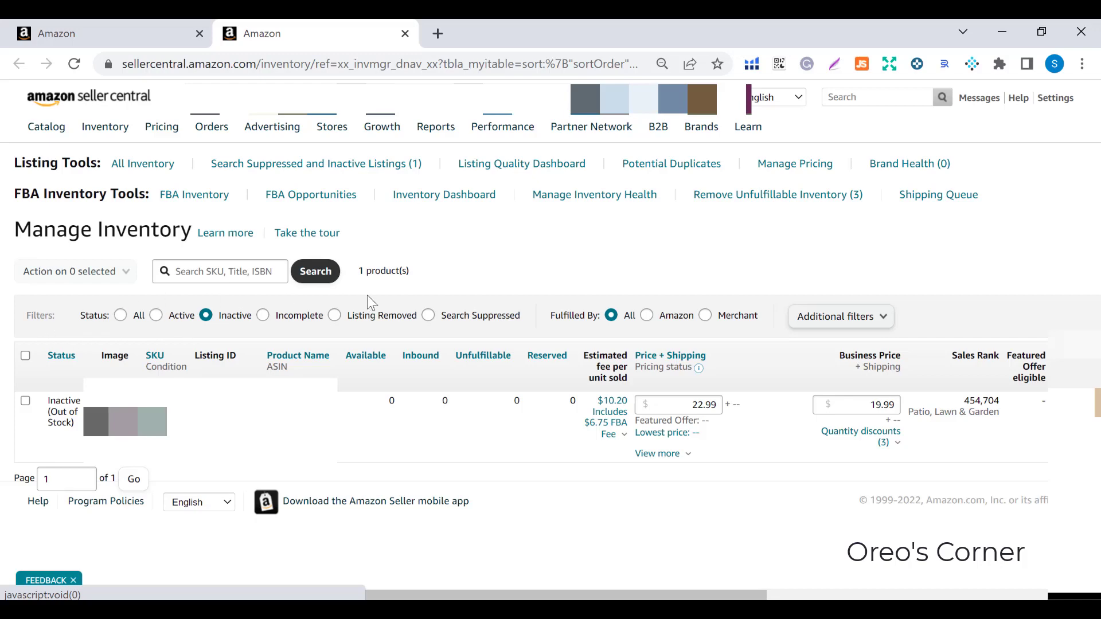
left_click_drag(548, 317, 596, 317)
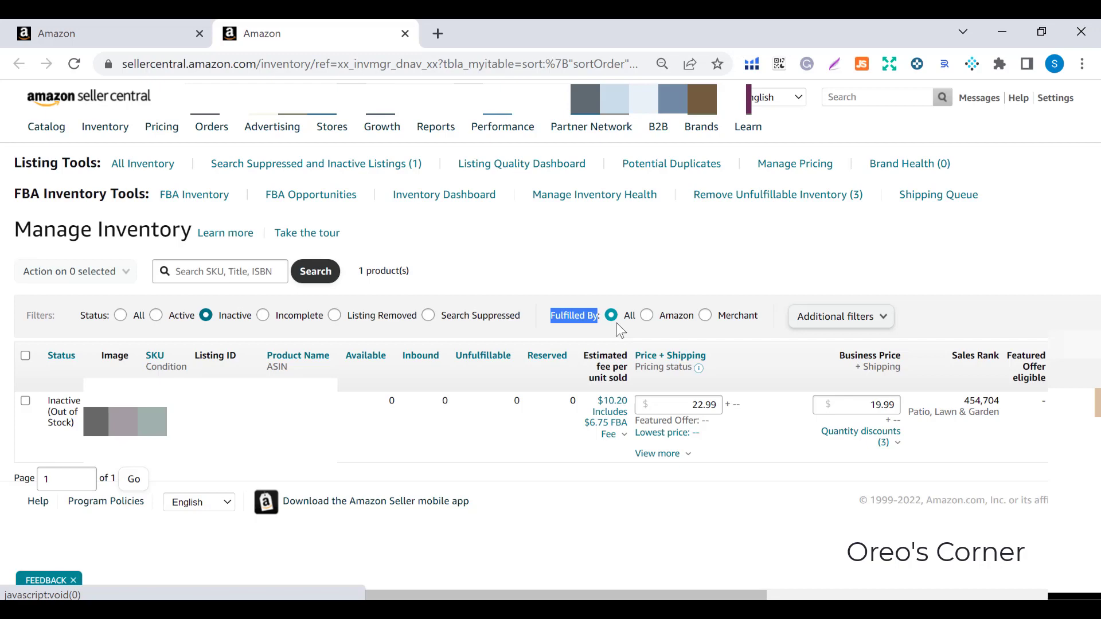
left_click(612, 256)
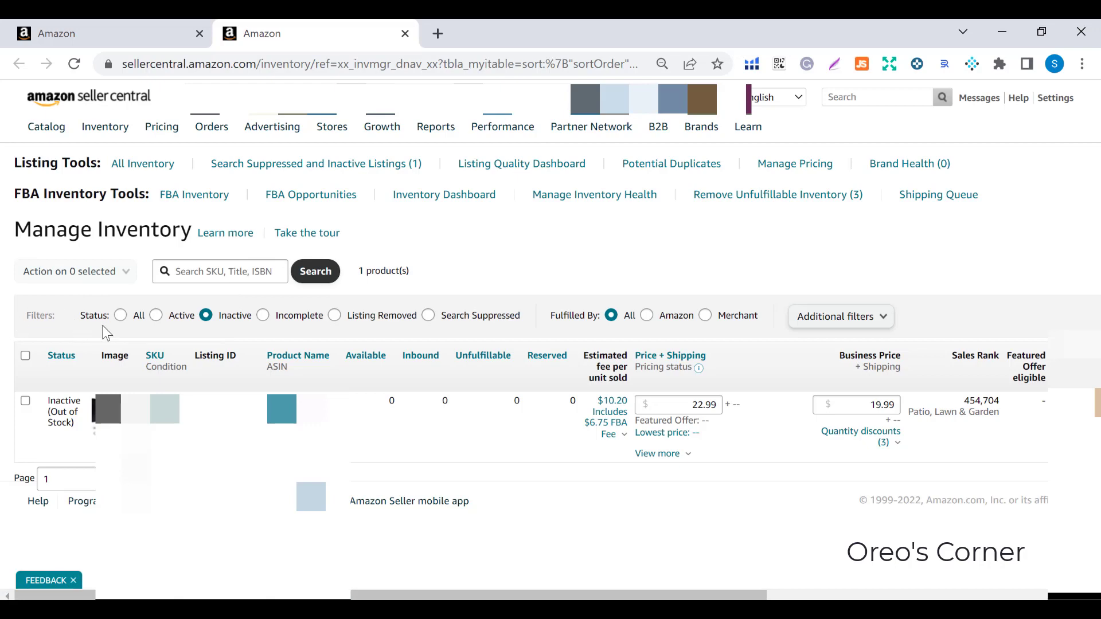
Reset the status filter to All and open the first product in the inventory list for editing
left_click(120, 317)
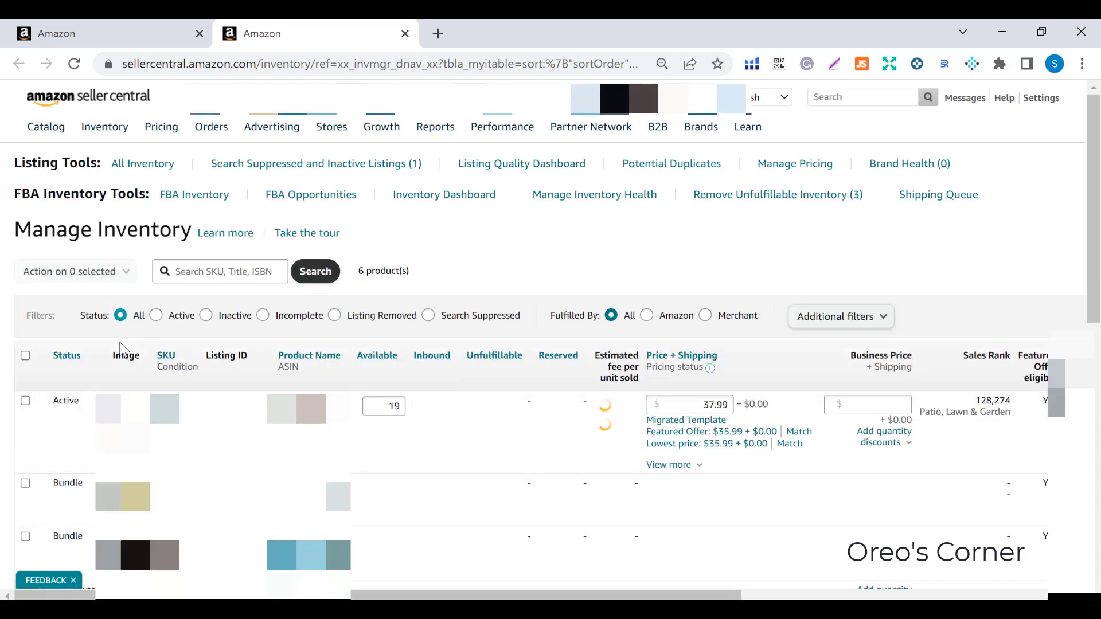
scroll(95, 434, "down", 3)
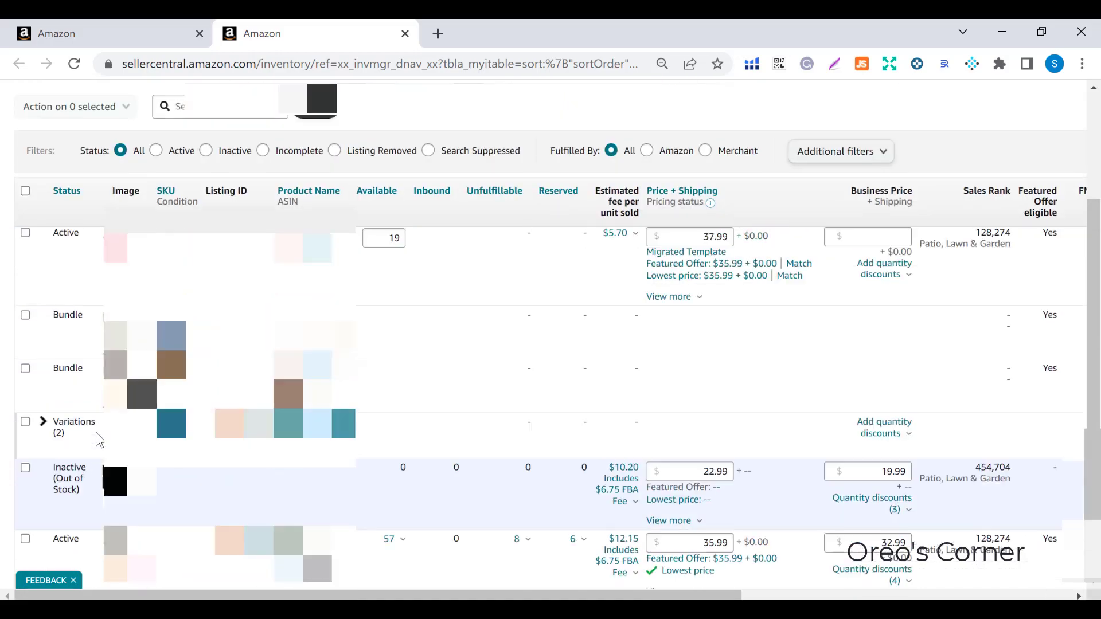
scroll(95, 433, "up", 3)
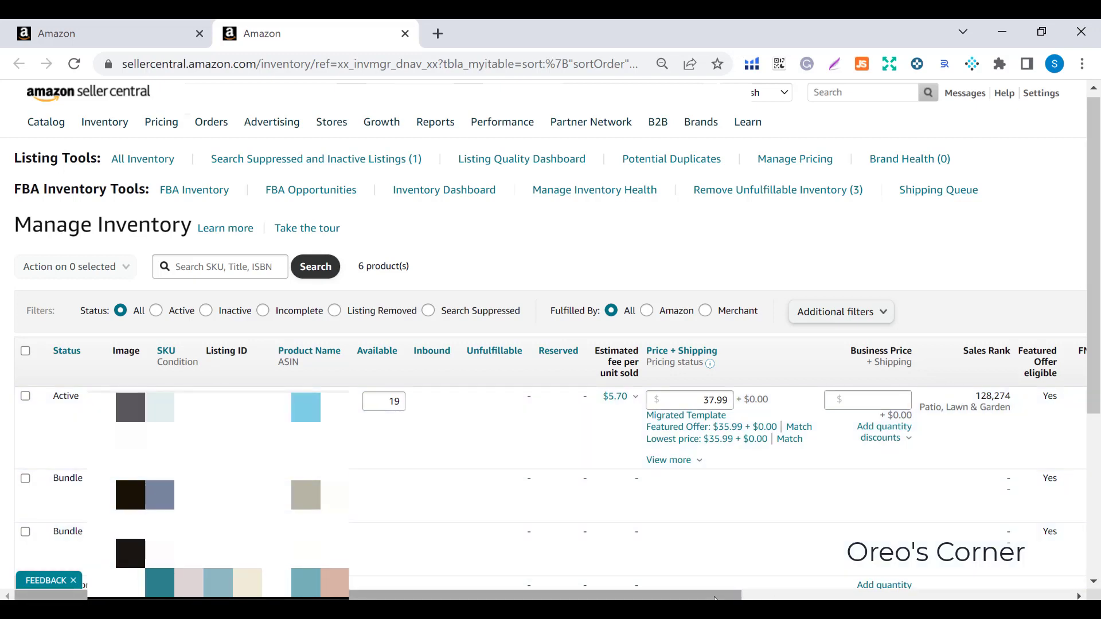
left_click_drag(715, 598, 1078, 596)
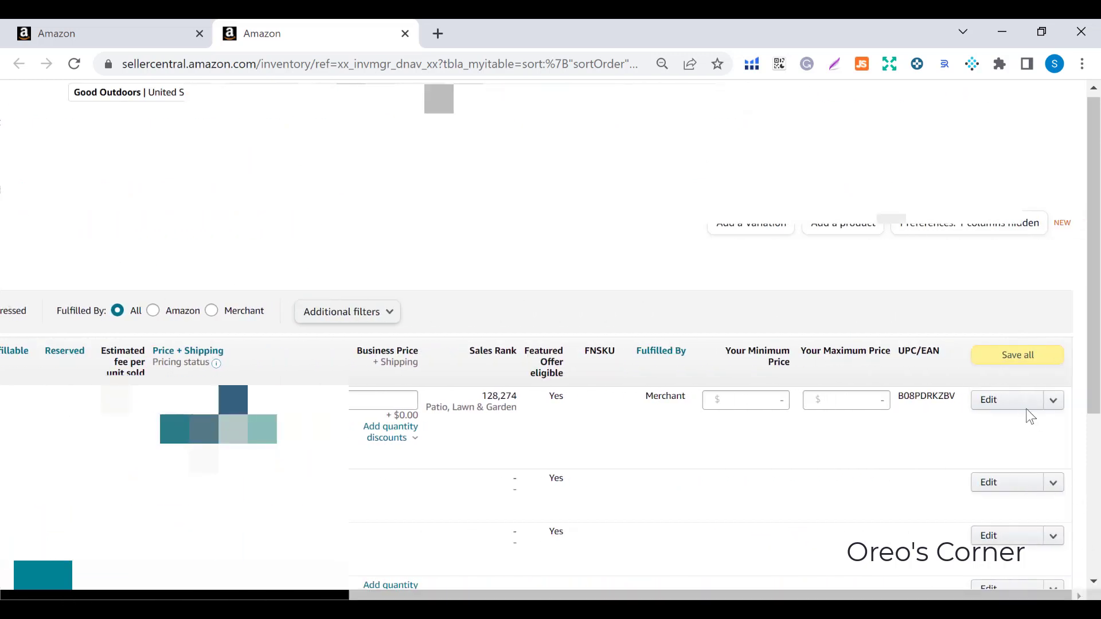
left_click(1008, 404)
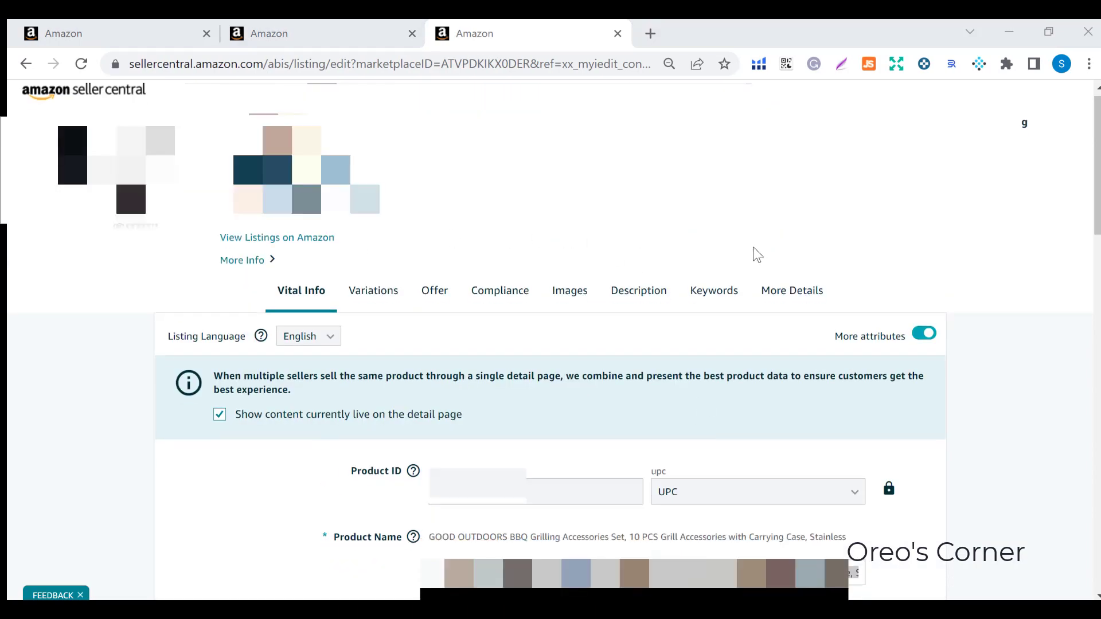
Examine the Product ID and Product Name fields in the listing's Vital Info section
scroll(756, 254, "down", 3)
scroll(755, 254, "up", 3)
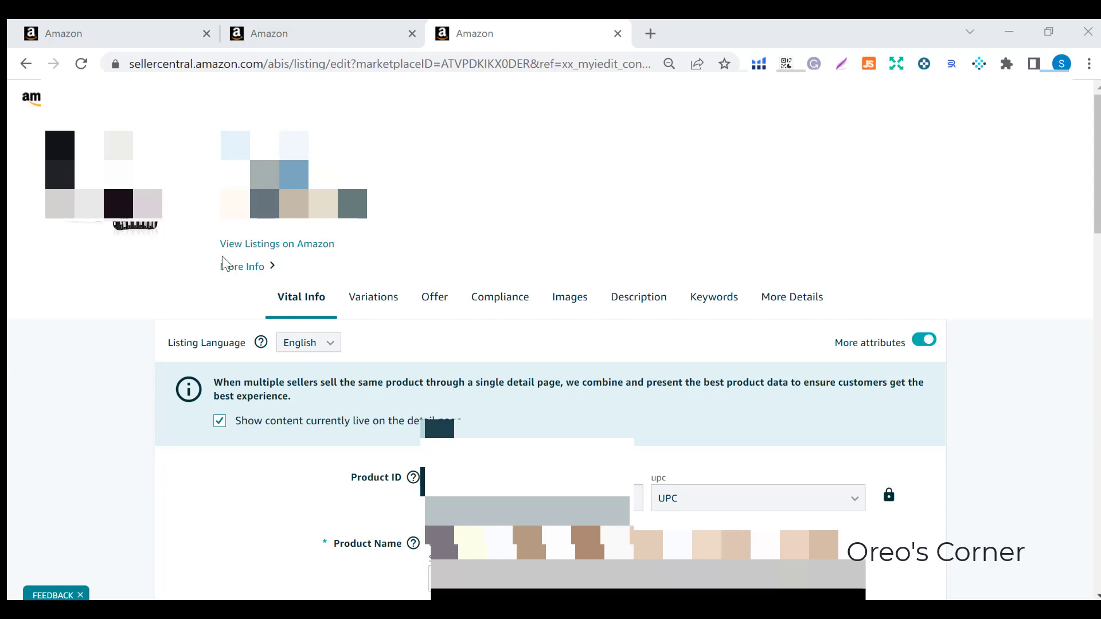
scroll(255, 305, "down", 3)
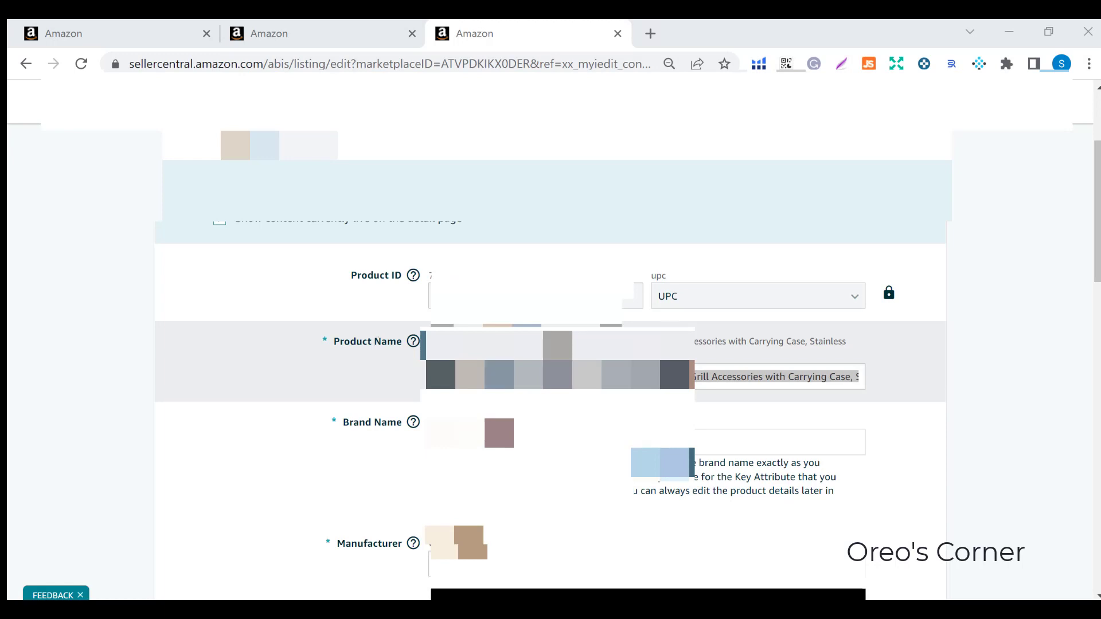
key("Tab")
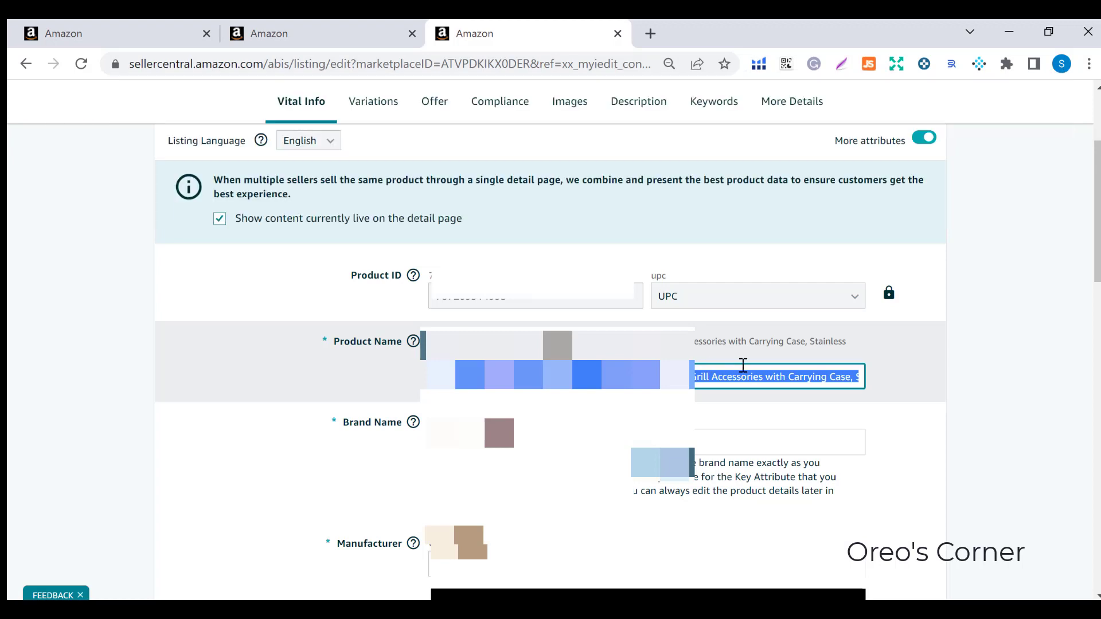
left_click(982, 368)
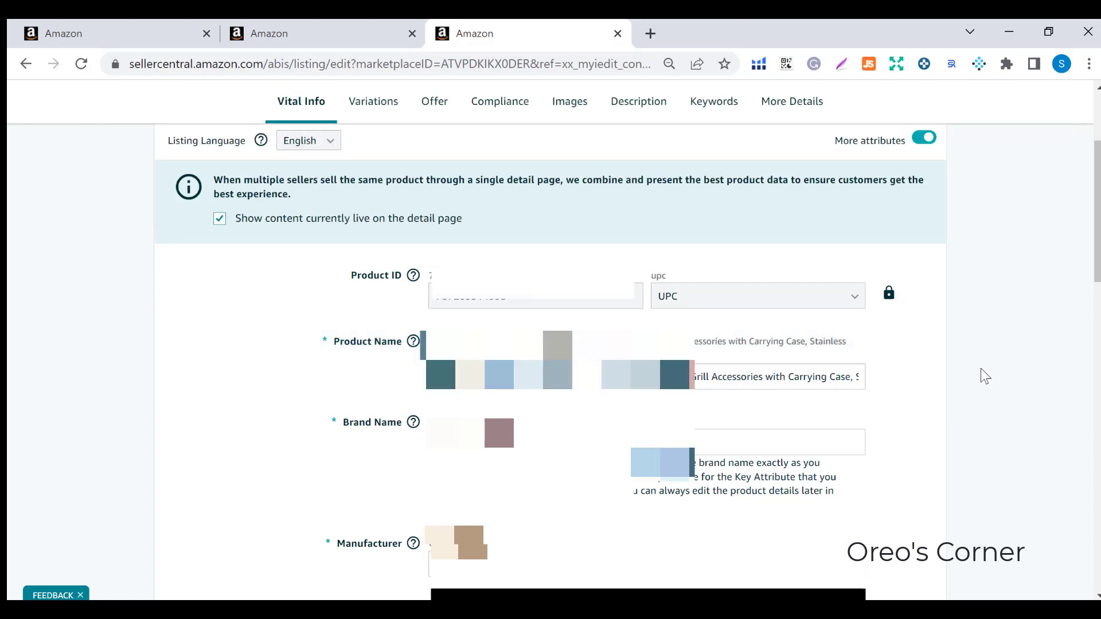
Review the remaining Vital Info fields, from Brand Name and Manufacturer through Item Dimensions and Color to Number of Boxes
scroll(978, 355, "down", 2)
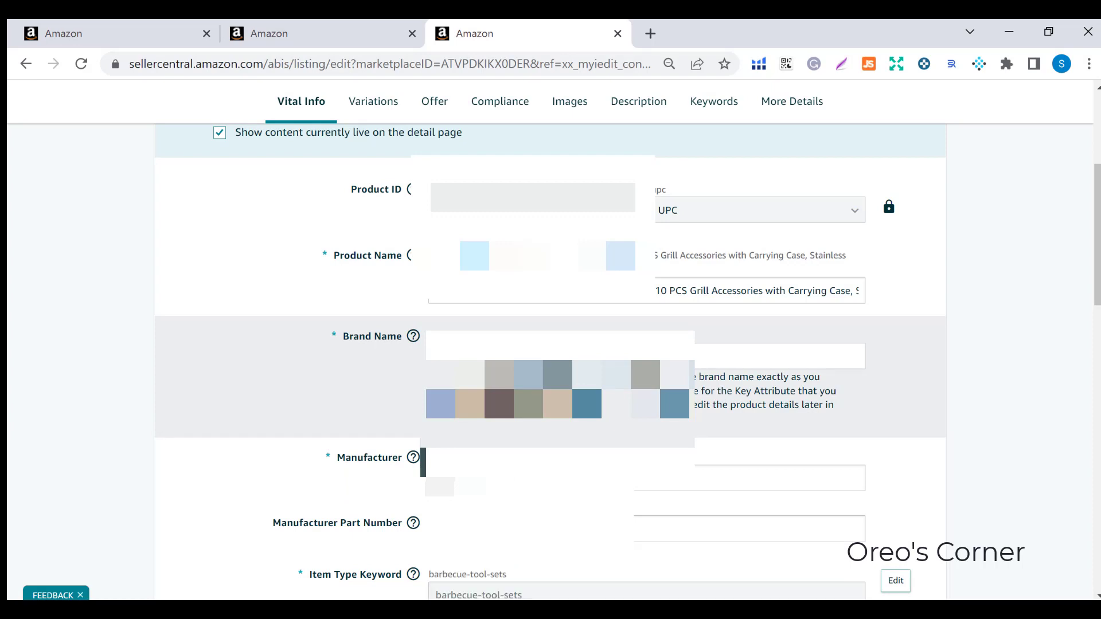
scroll(347, 321, "down", 3)
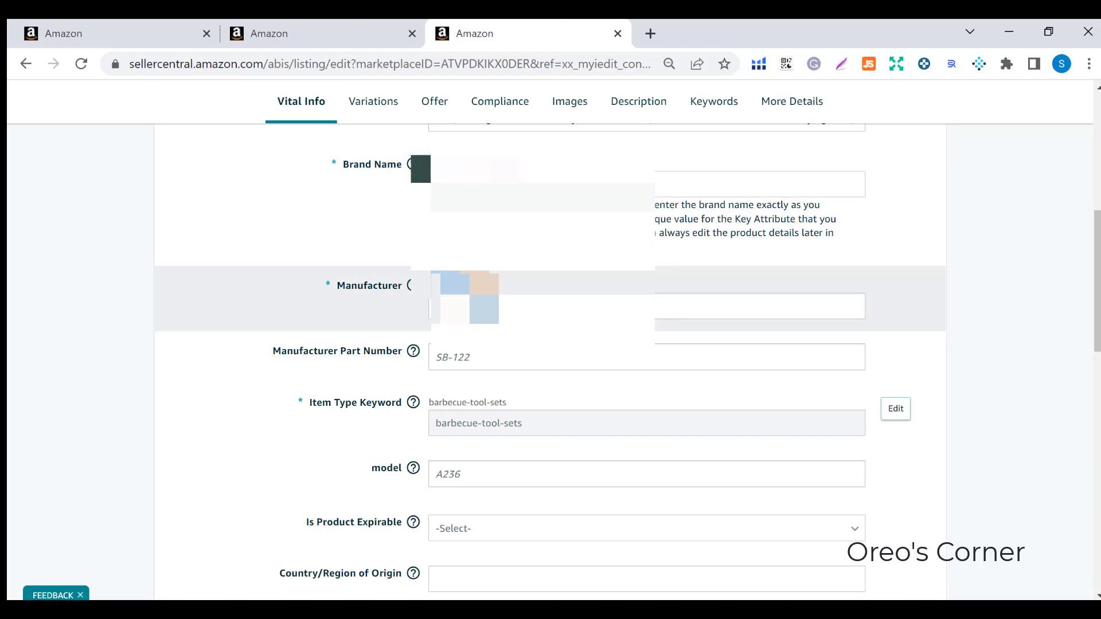
scroll(972, 281, "down", 2)
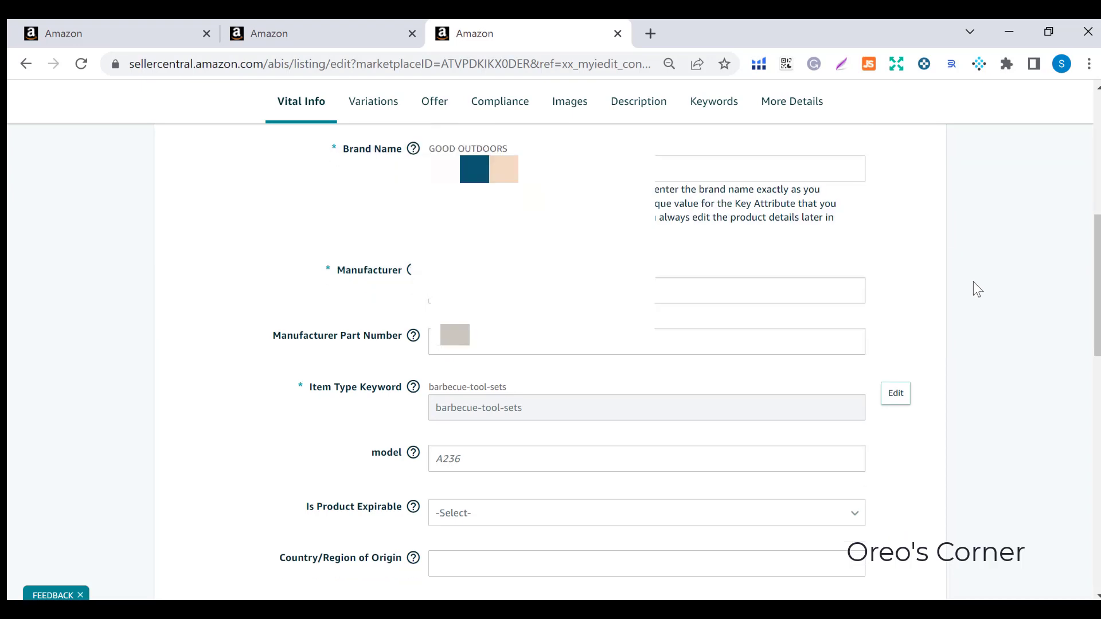
scroll(969, 277, "down", 2)
scroll(540, 273, "up", 1)
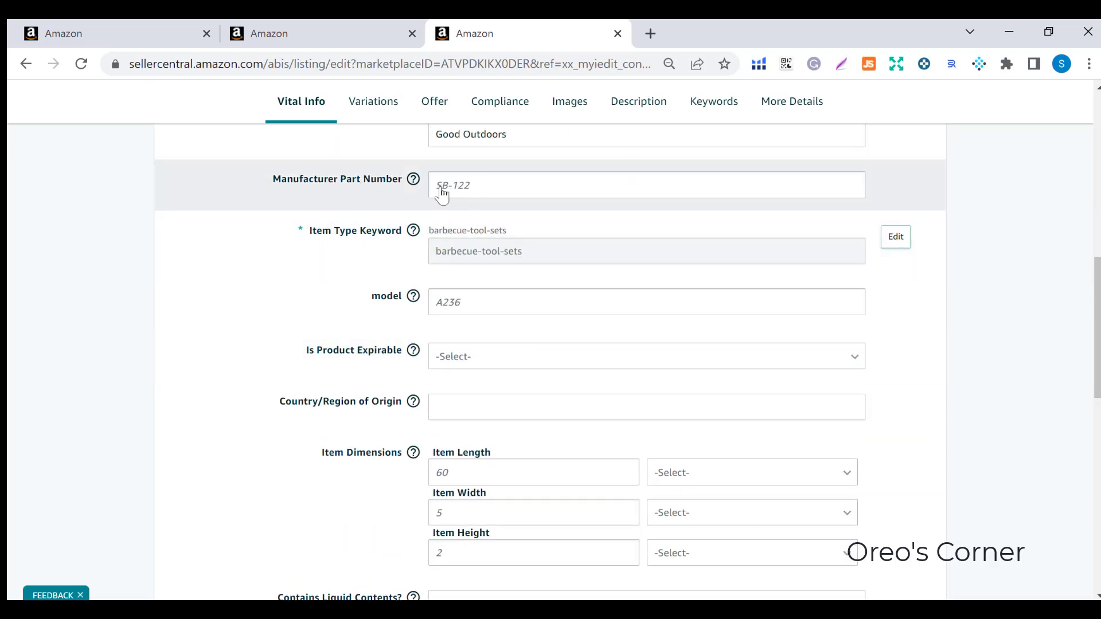
mouse_move(463, 197)
scroll(537, 189, "down", 8)
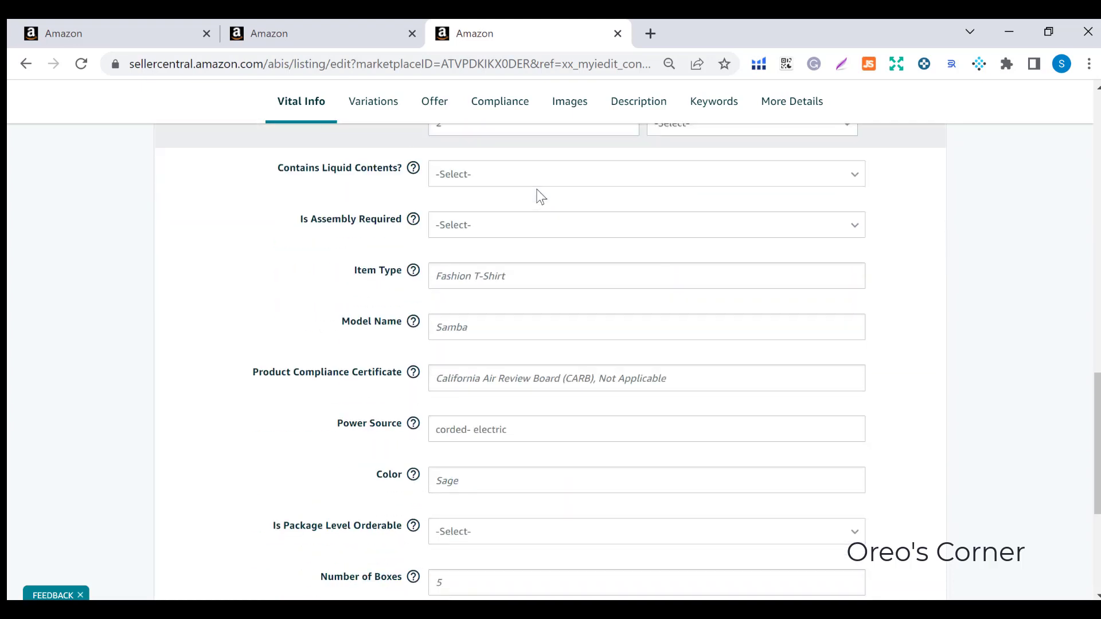
scroll(539, 195, "down", 2)
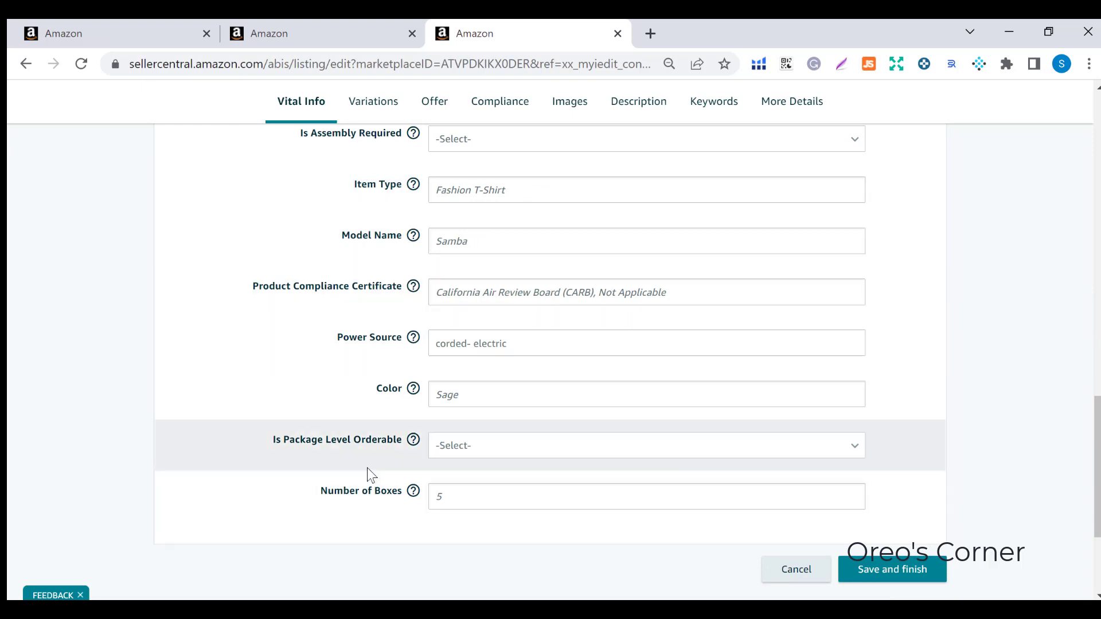
Examine the Contains Liquid Contents options in Vital Info without choosing one, and look over the rest of the section
scroll(367, 463, "up", 2)
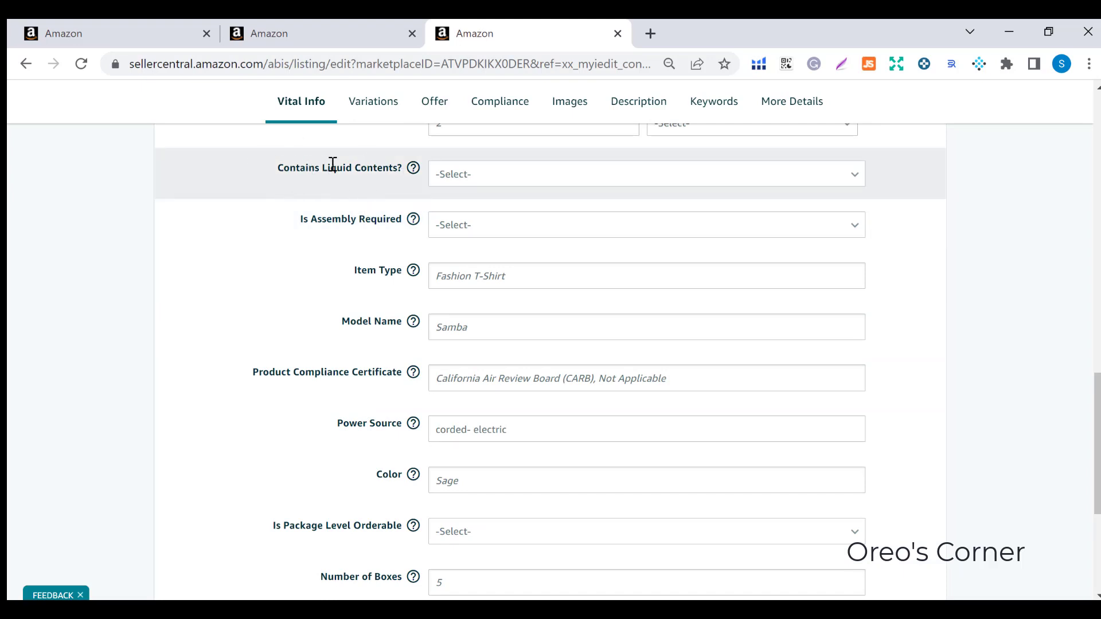
left_click(455, 181)
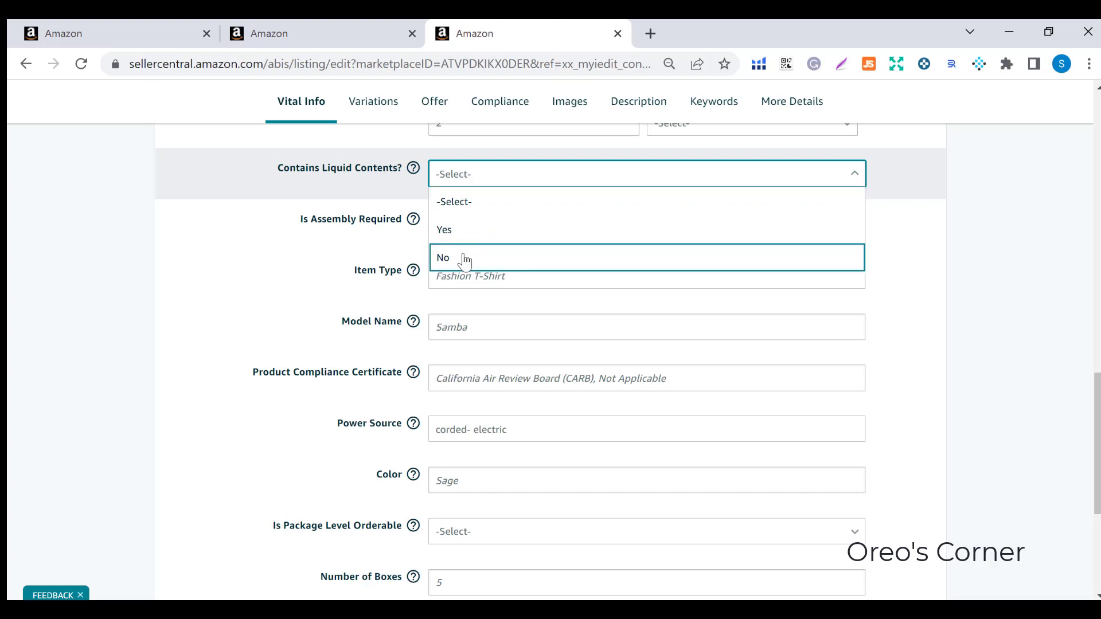
left_click(986, 296)
scroll(978, 299, "down", 5)
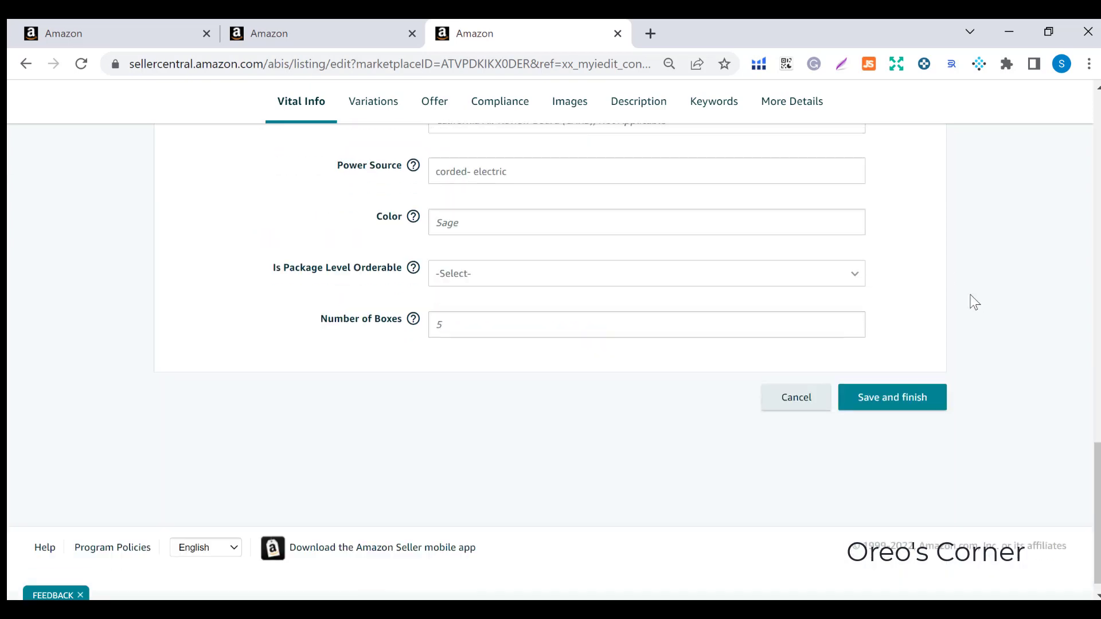
Open the listing's Variations section and read the note on whether variations are available
scroll(974, 302, "up", 10)
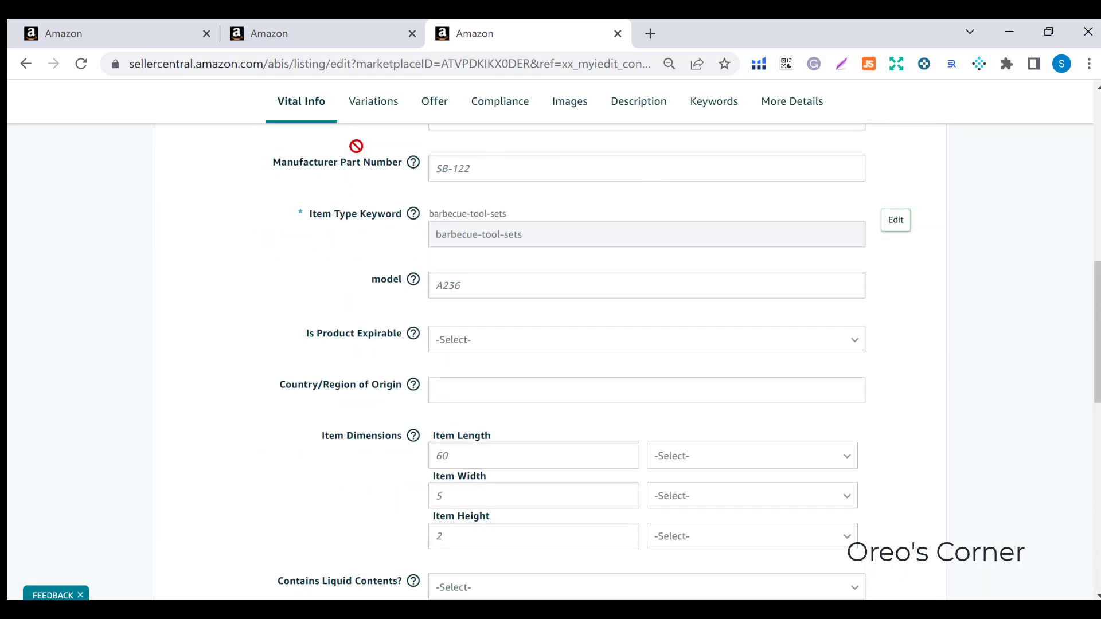
scroll(397, 116, "up", 5)
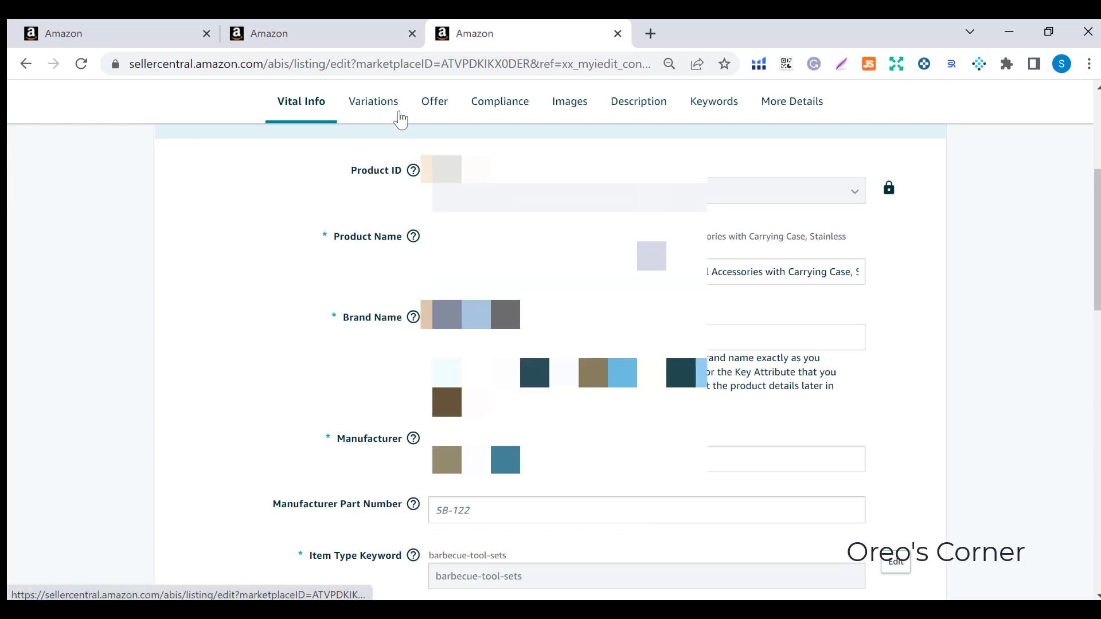
left_click(400, 114)
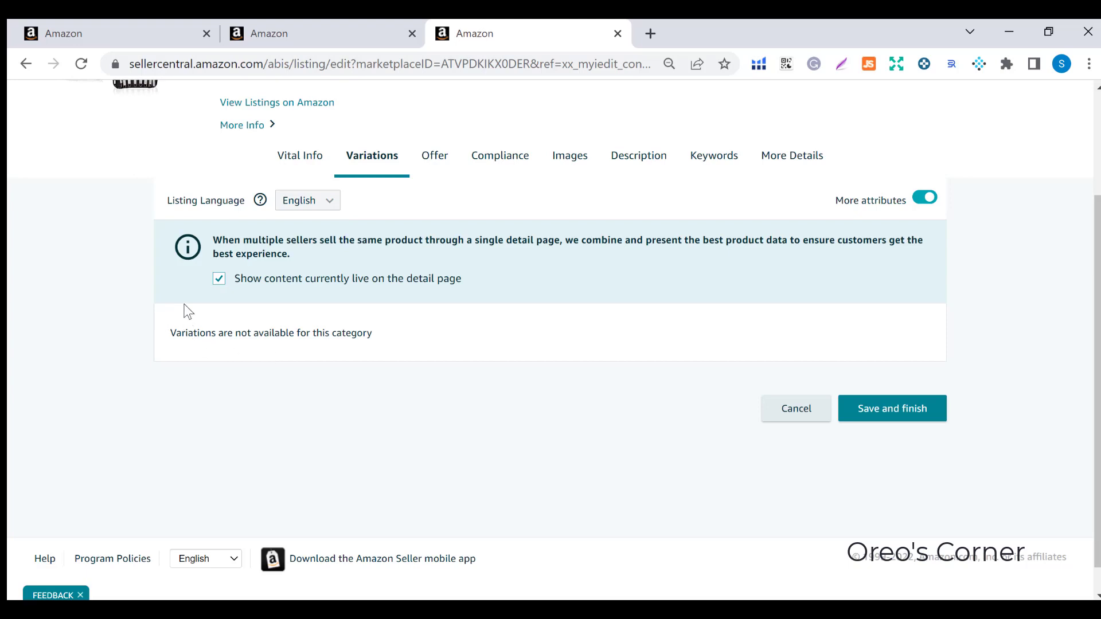
triple_click(320, 331)
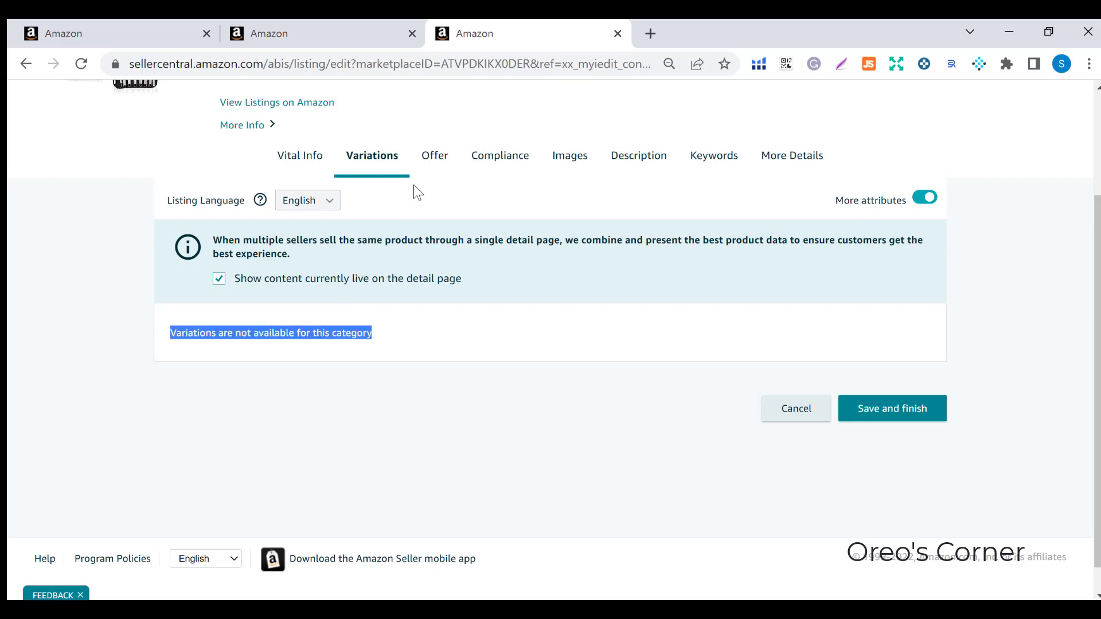
Open the listing's Offer section and inspect the Your Price field
left_click(434, 156)
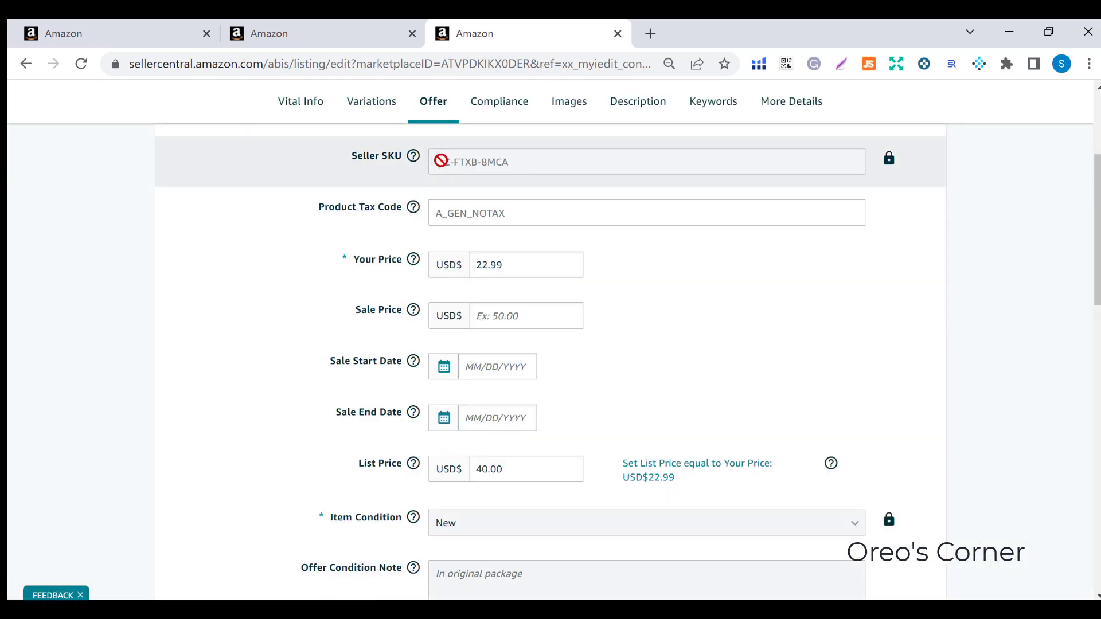
left_click(497, 265)
double_click(499, 266)
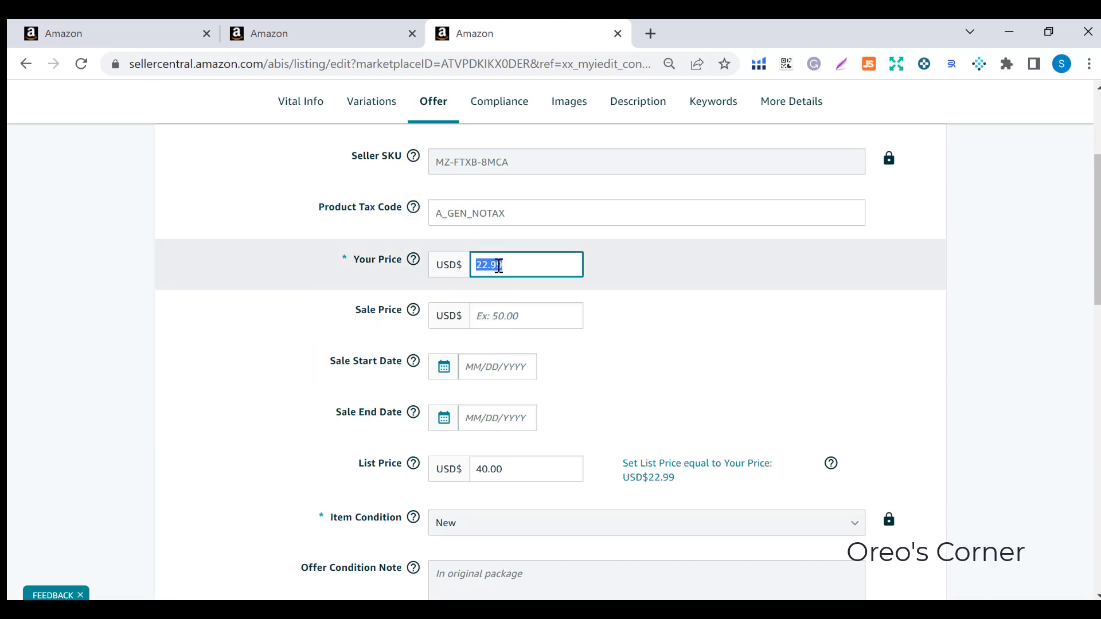
left_click(499, 266)
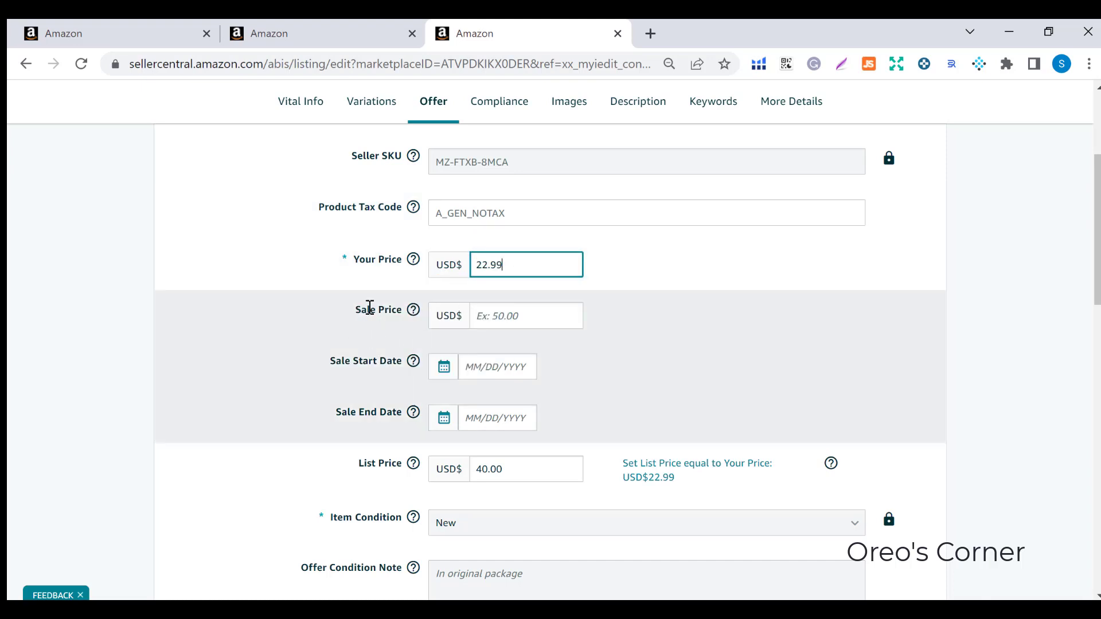
Inspect the Sale Price, Sale Start Date and Sale End Date fields of the offer
left_click(481, 315)
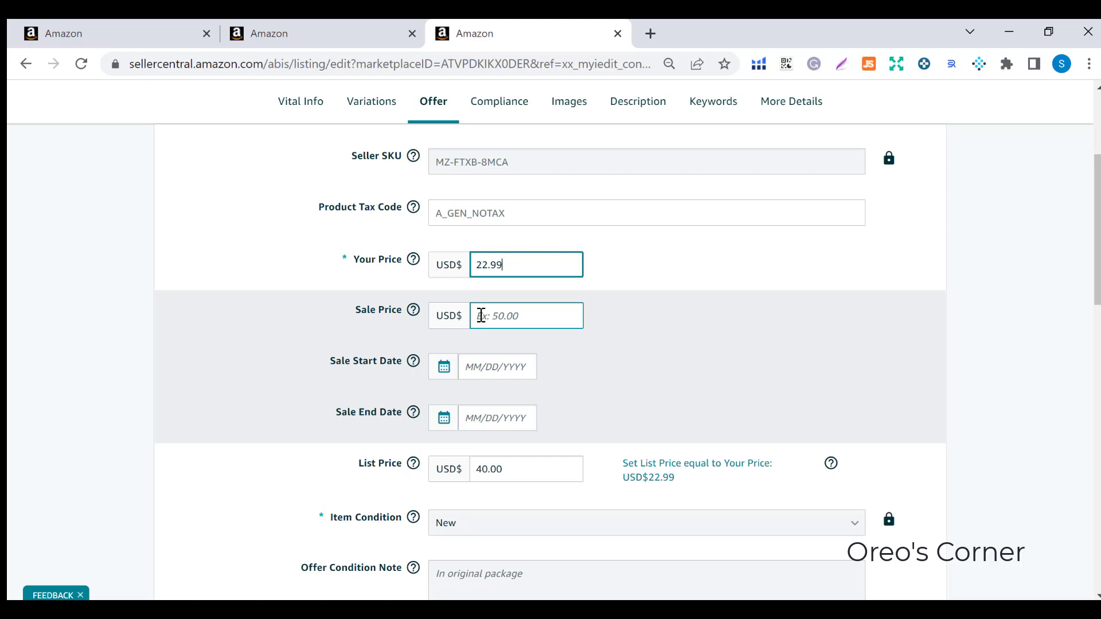
left_click(470, 367)
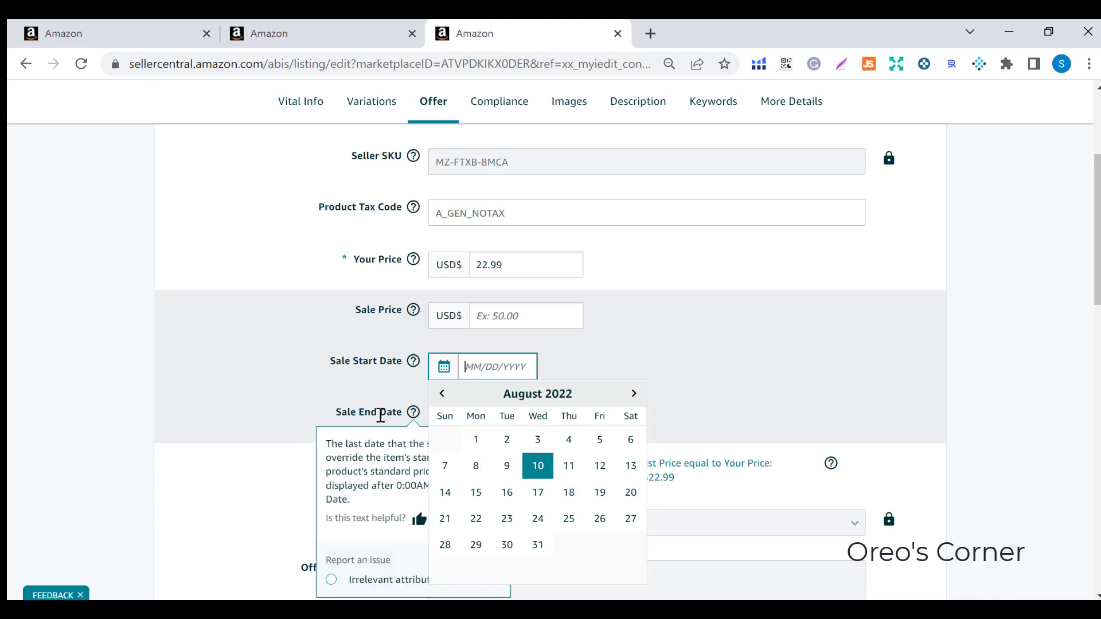
left_click(488, 422)
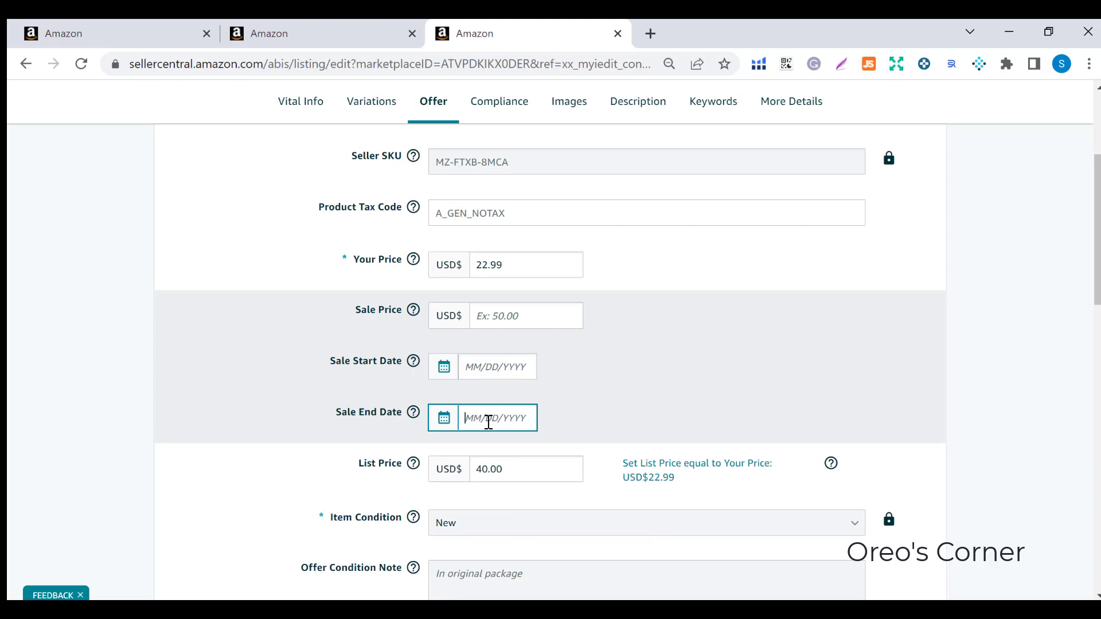
Examine the offer's List Price and Item Condition fields
scroll(488, 423, "down", 2)
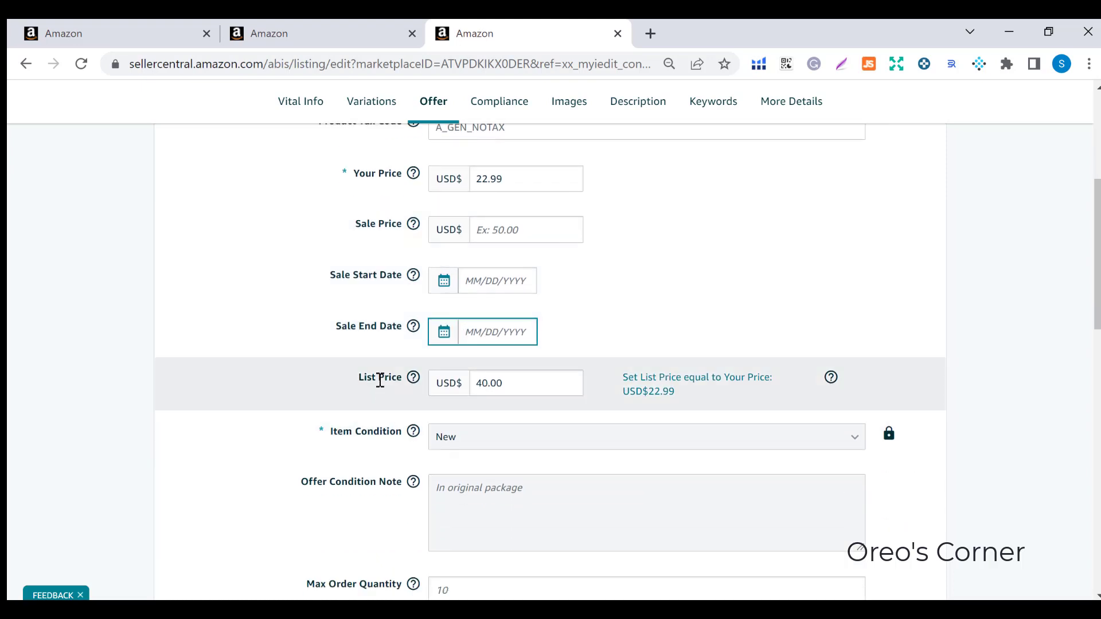
left_click(511, 393)
scroll(512, 393, "down", 2)
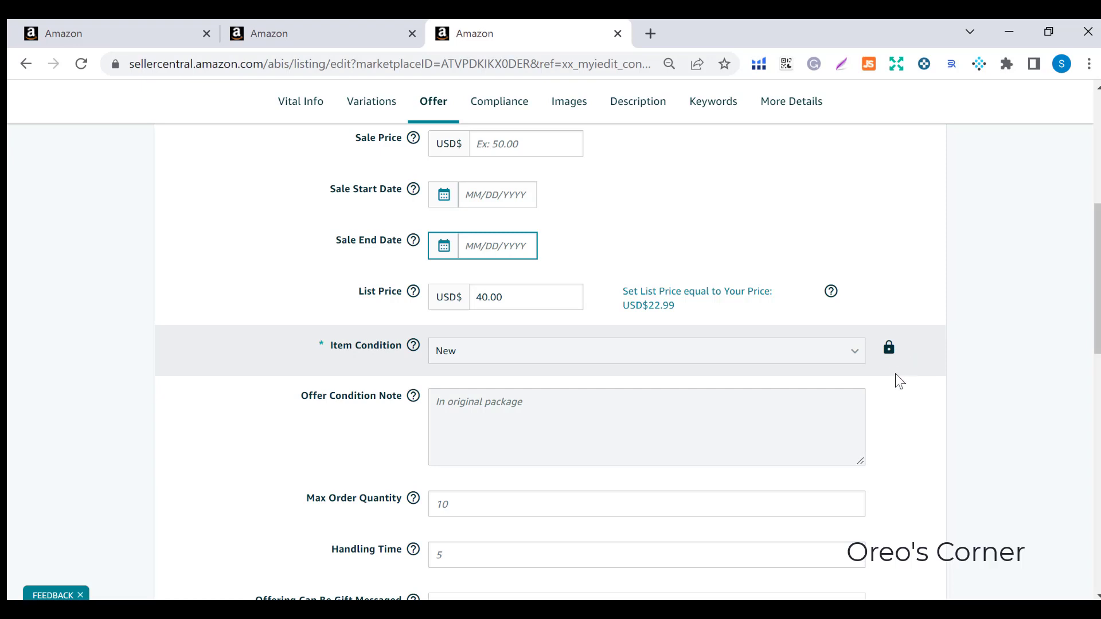
Review the offer's Max Order Quantity, Handling Time, gift message and gift wrap fields
scroll(865, 373, "down", 3)
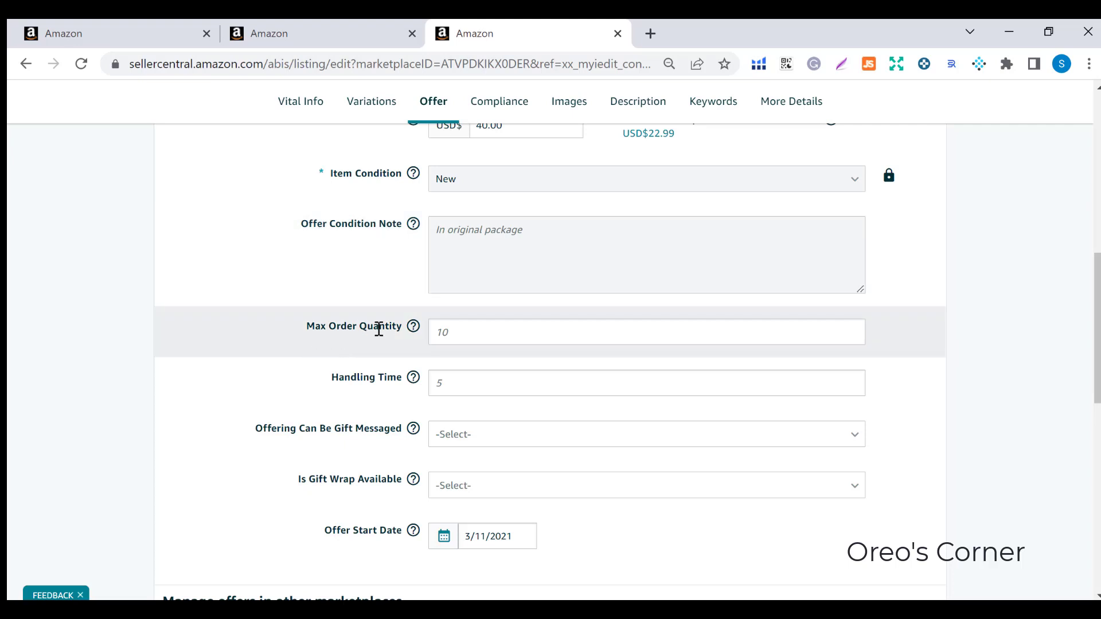
left_click(459, 331)
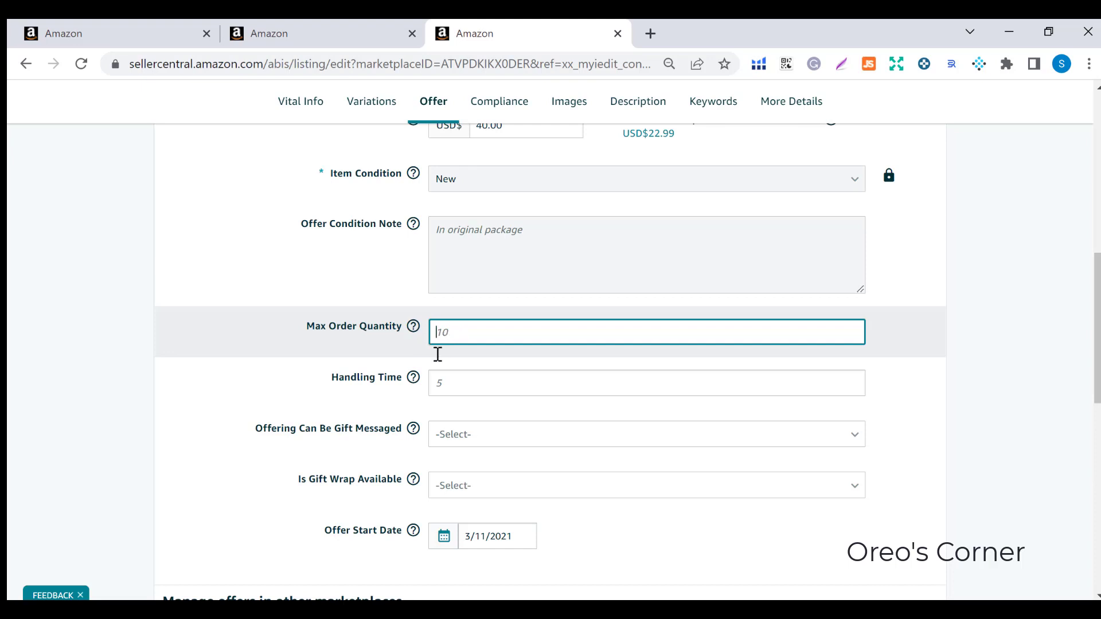
mouse_move(414, 380)
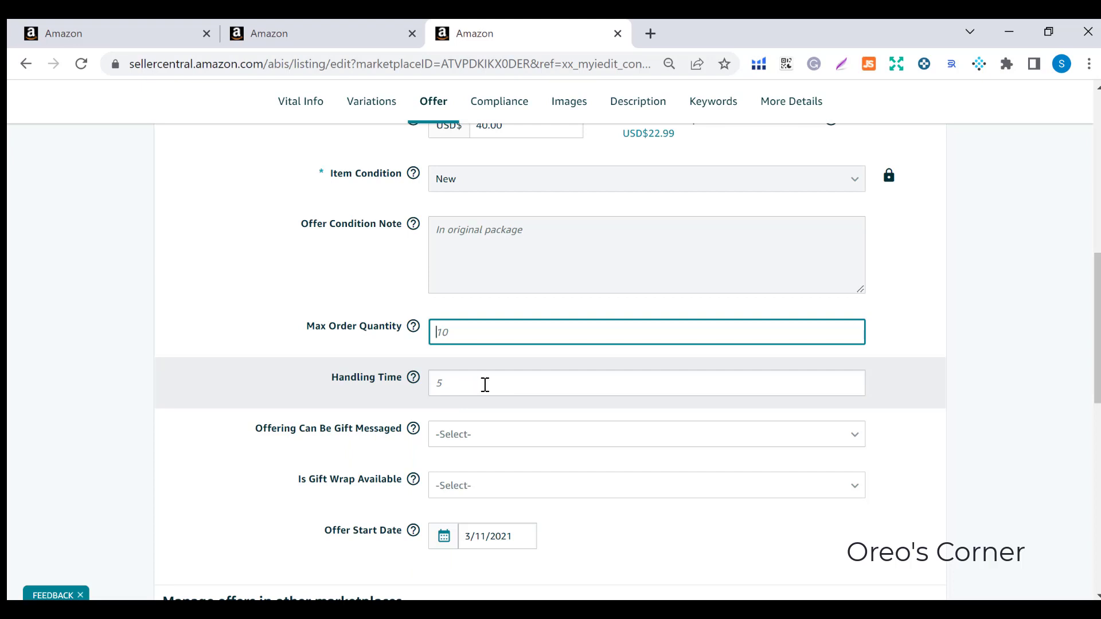
scroll(485, 385, "down", 1)
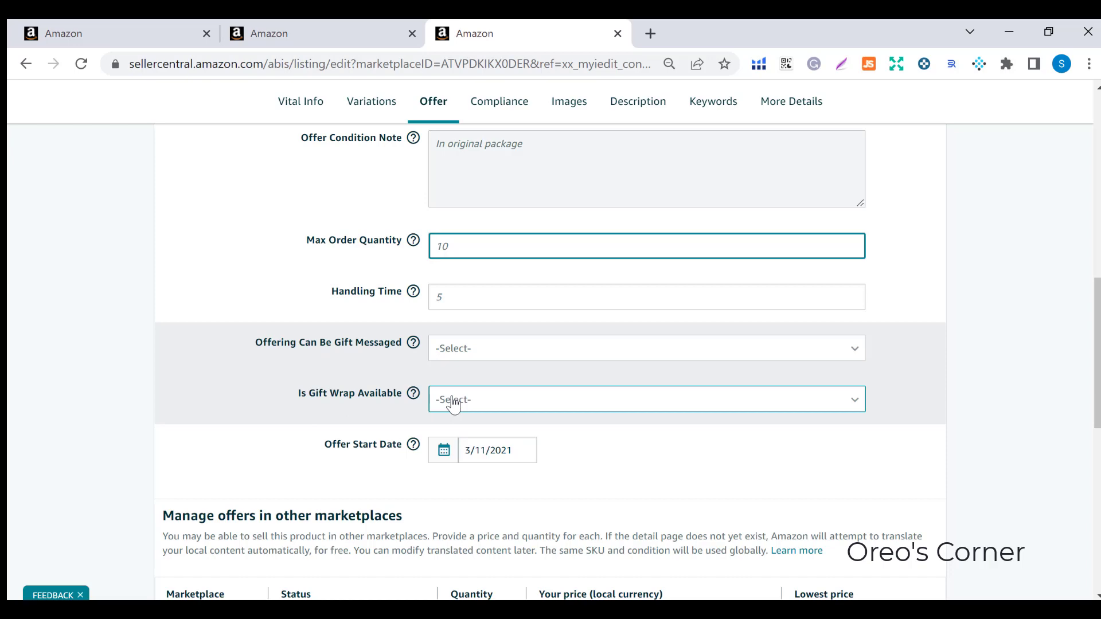
Open the Compliance section and review its certification, battery and lithium fields
scroll(453, 401, "up", 10)
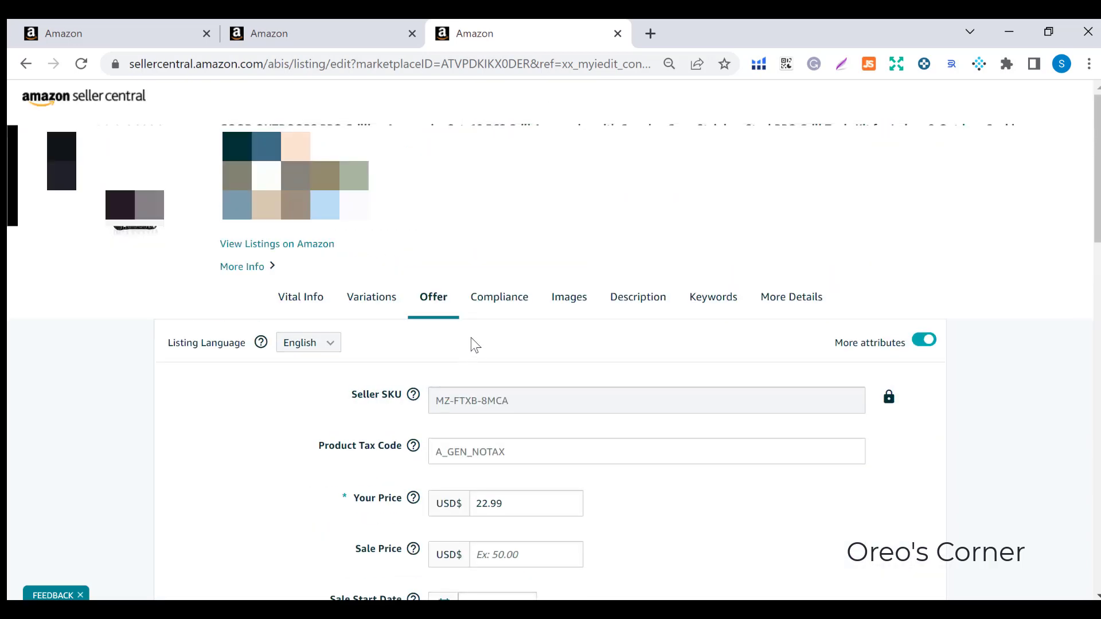
left_click(518, 304)
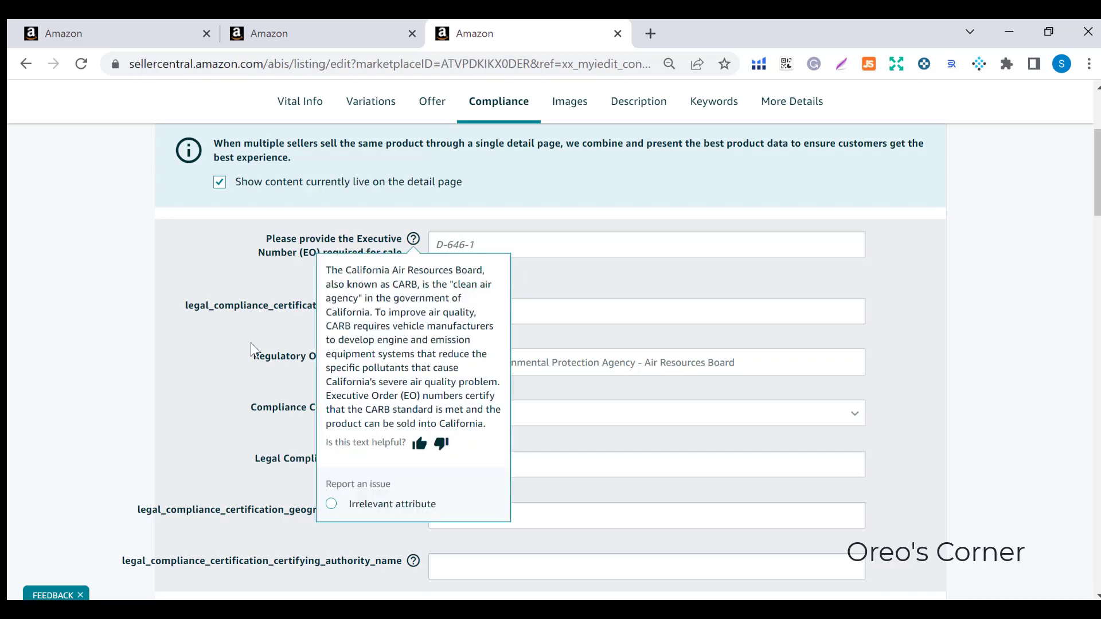
scroll(263, 439, "down", 5)
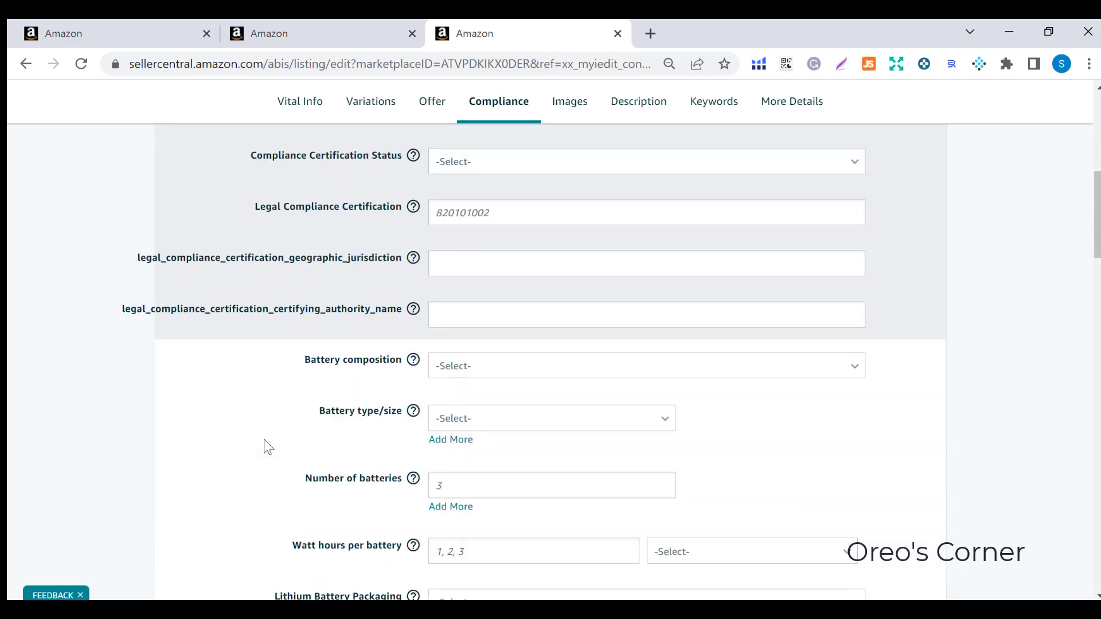
scroll(265, 442, "down", 5)
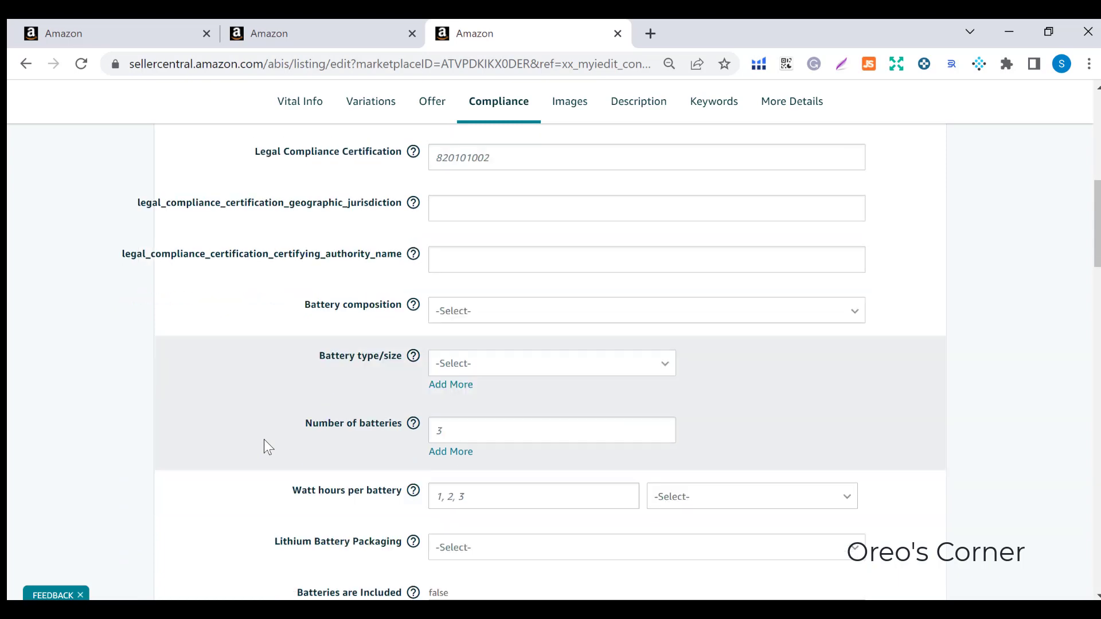
scroll(265, 448, "down", 3)
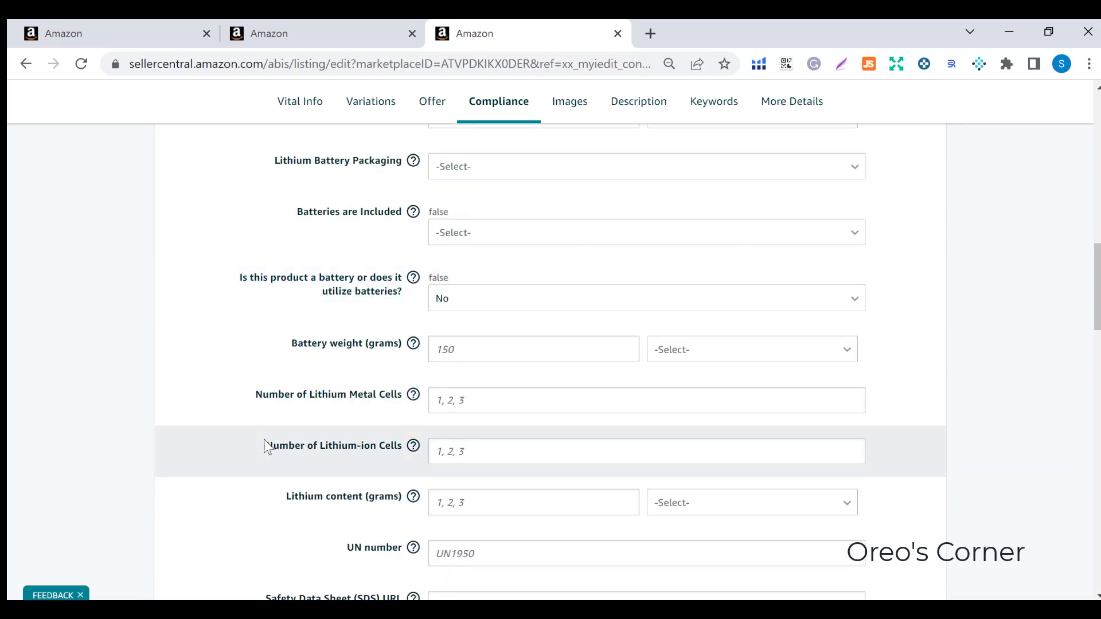
Open the Images section and review the product's current images and the empty upload slots
scroll(264, 439, "up", 15)
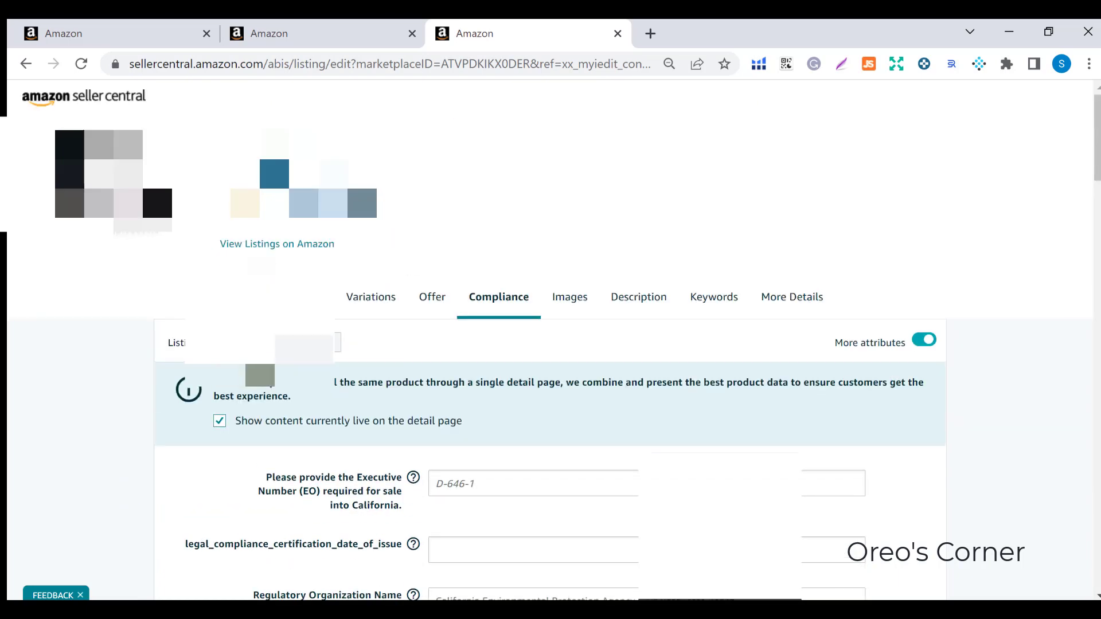
left_click(570, 298)
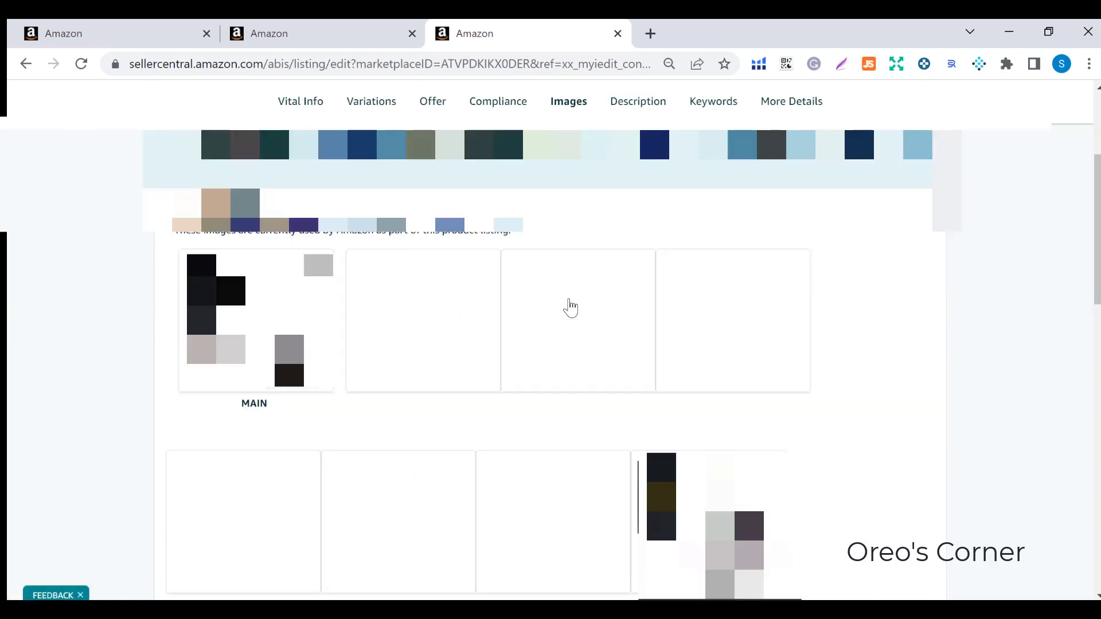
scroll(570, 308, "down", 10)
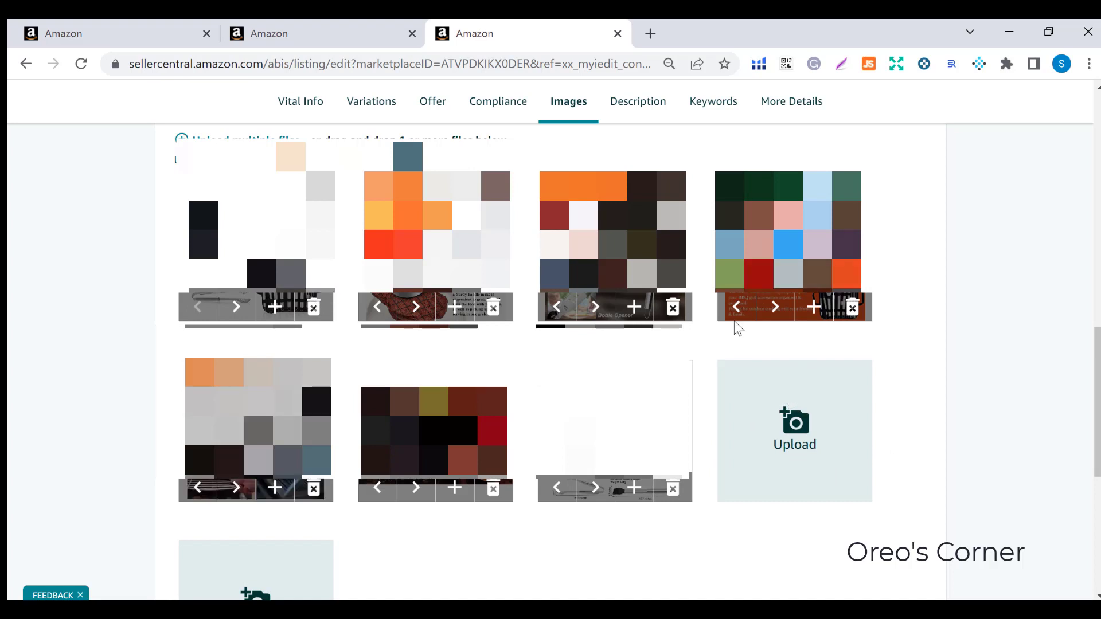
scroll(774, 379, "down", 2)
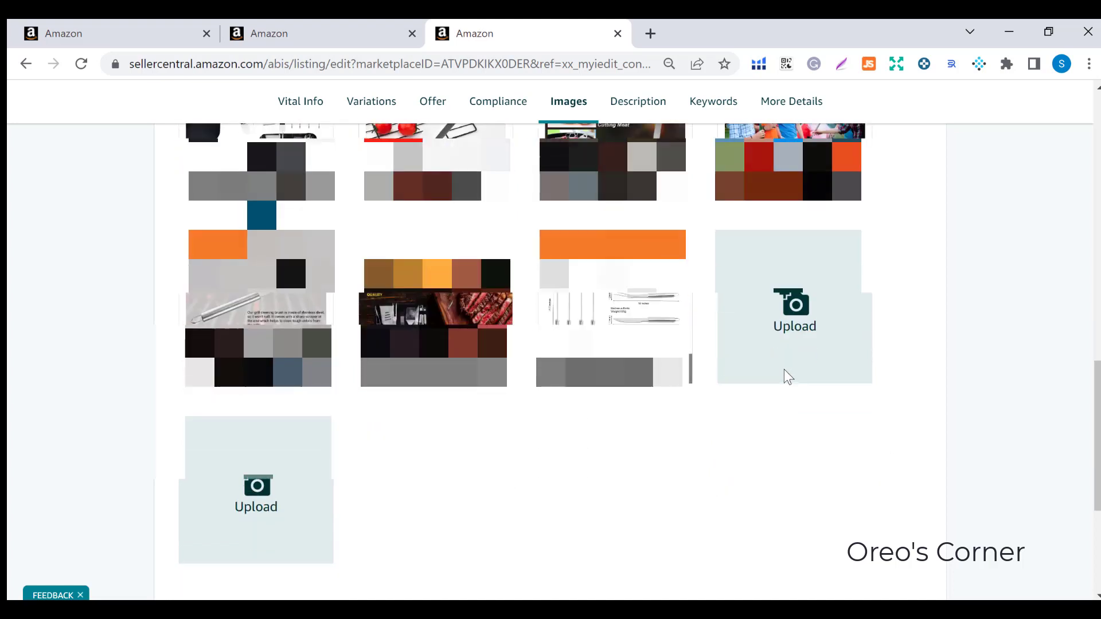
Browse the Desktop files offered for an empty image upload slot, and close the file picker without choosing one
scroll(786, 373, "down", 1)
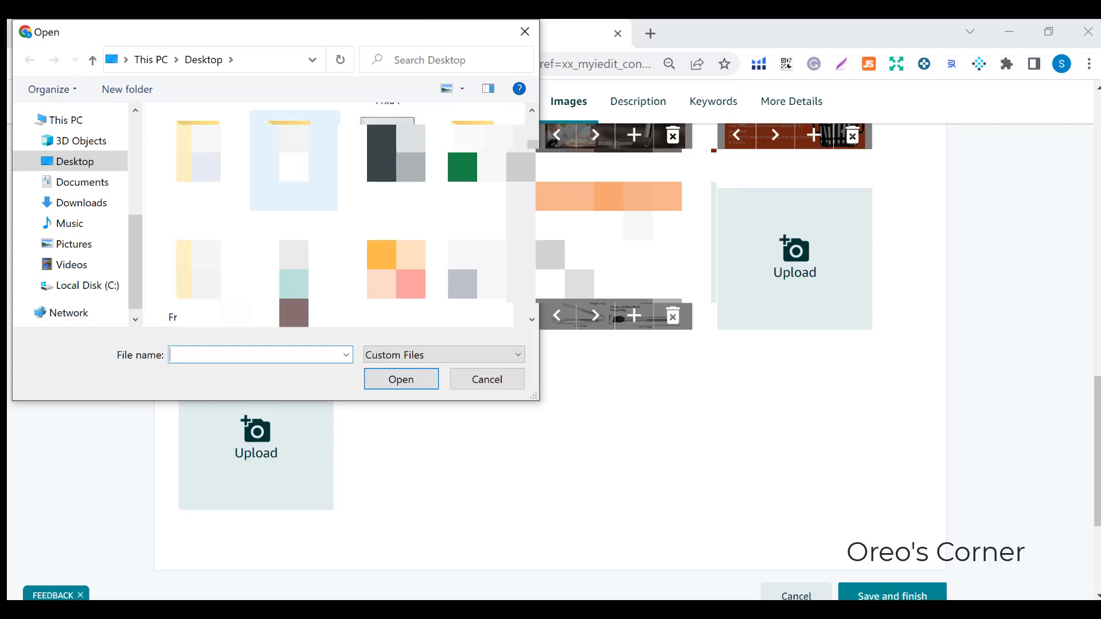
scroll(382, 270, "down", 5)
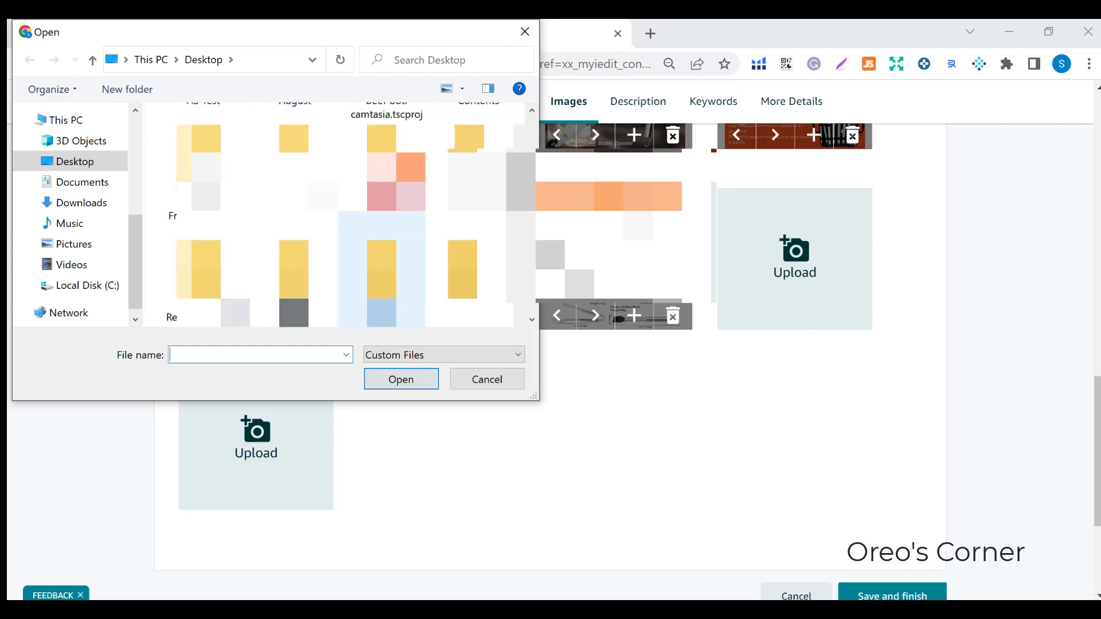
left_click(525, 32)
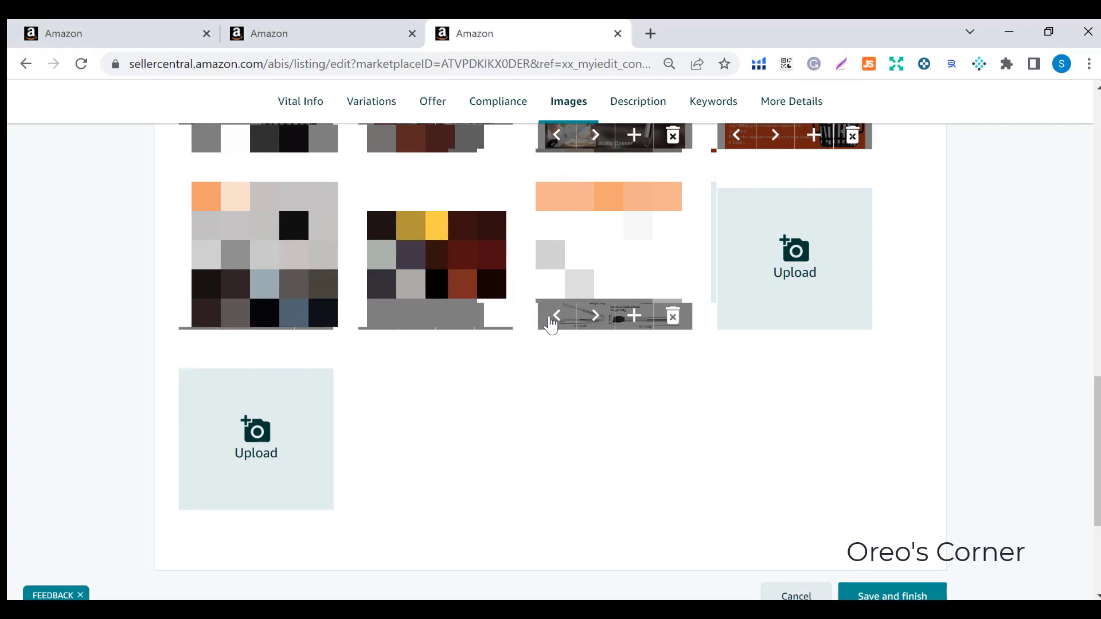
Move the seventh product image one position earlier, and the third product image into second place
left_click(549, 317)
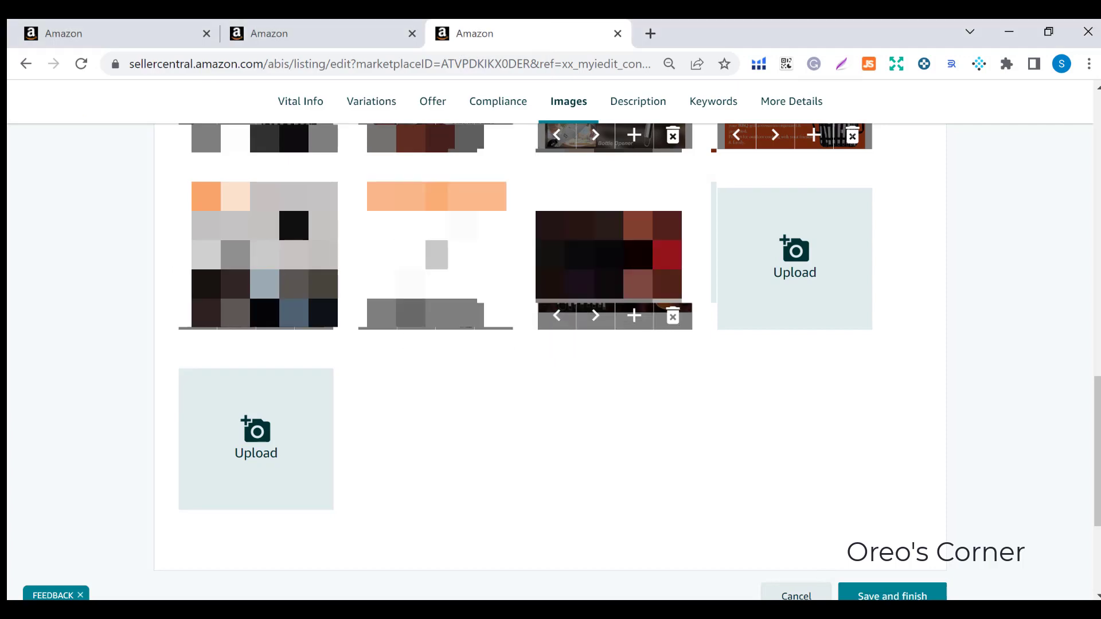
scroll(550, 362, "up", 2)
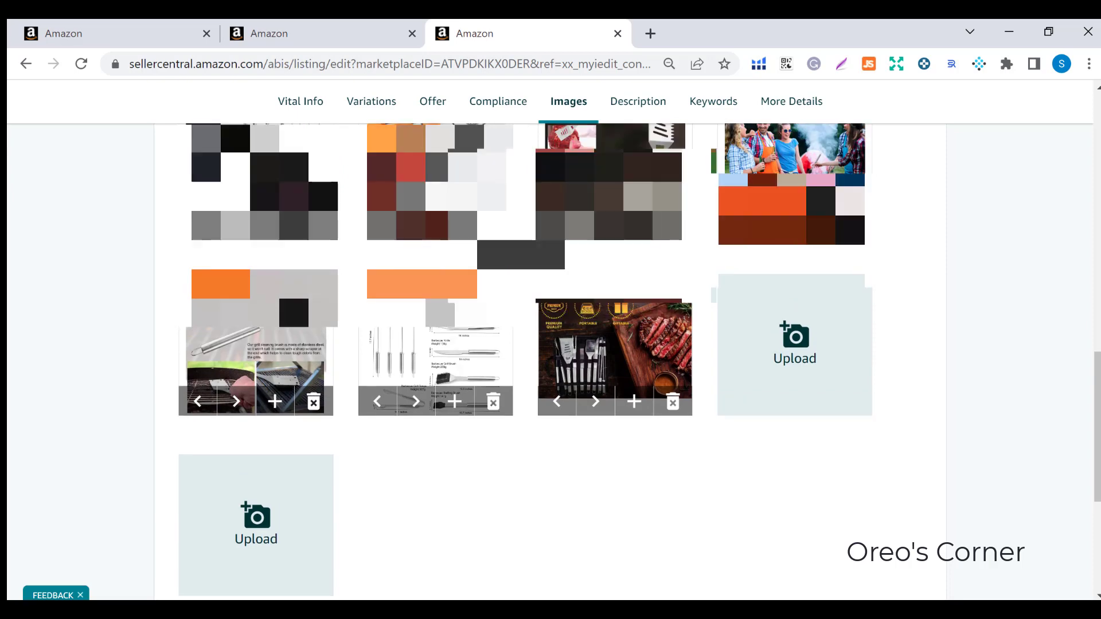
scroll(550, 361, "up", 2)
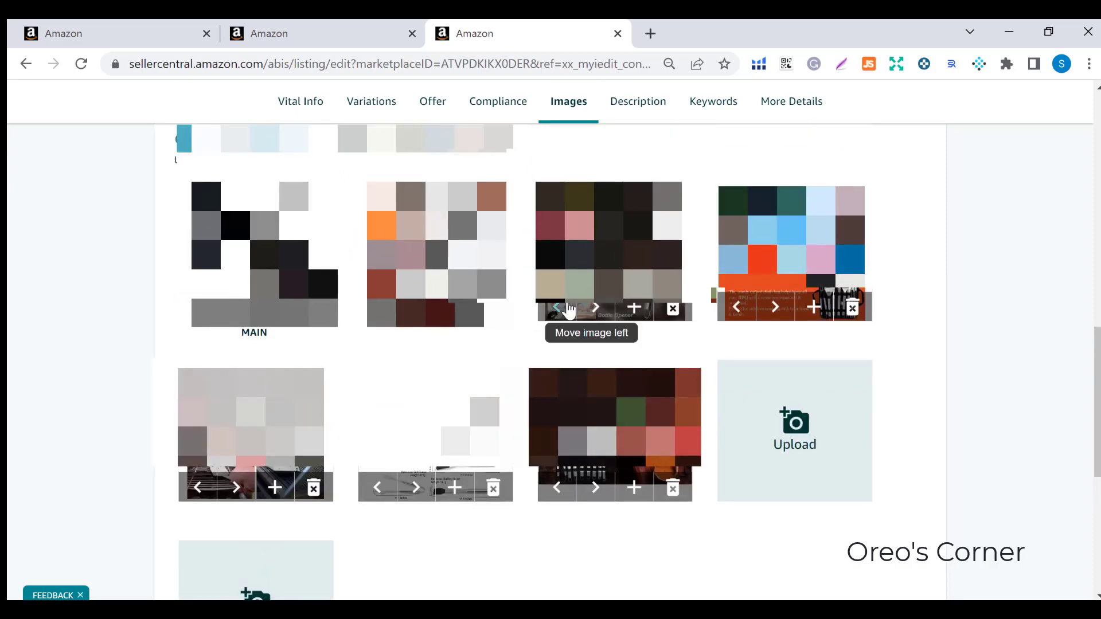
left_click(565, 310)
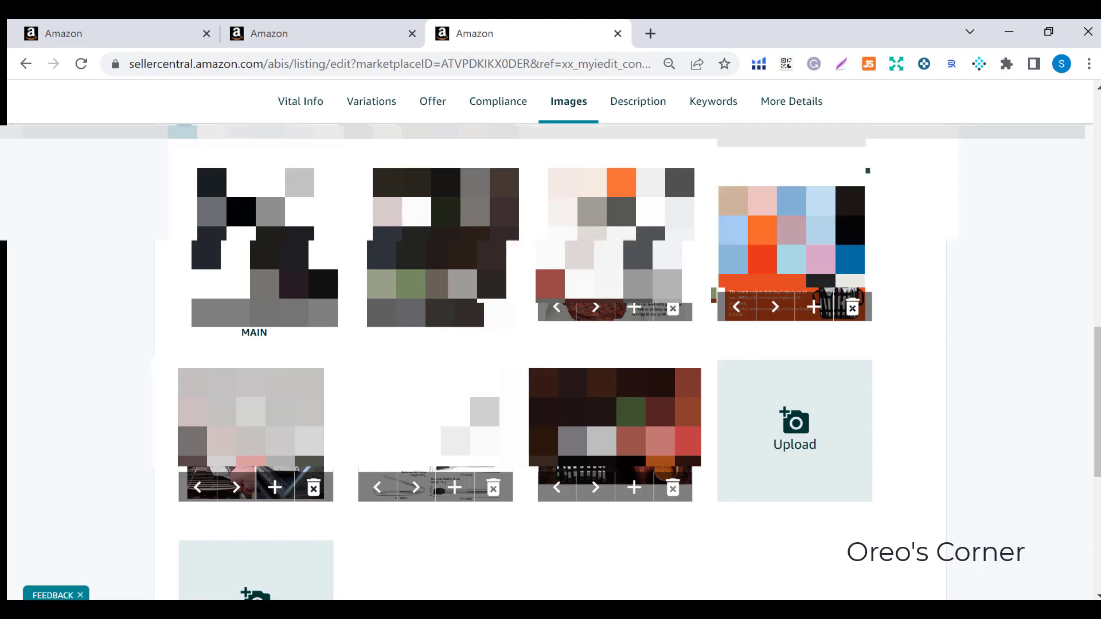
Open the Description section and review the Product Description, Key Product Features and Cpsia Warning fields
left_click(643, 114)
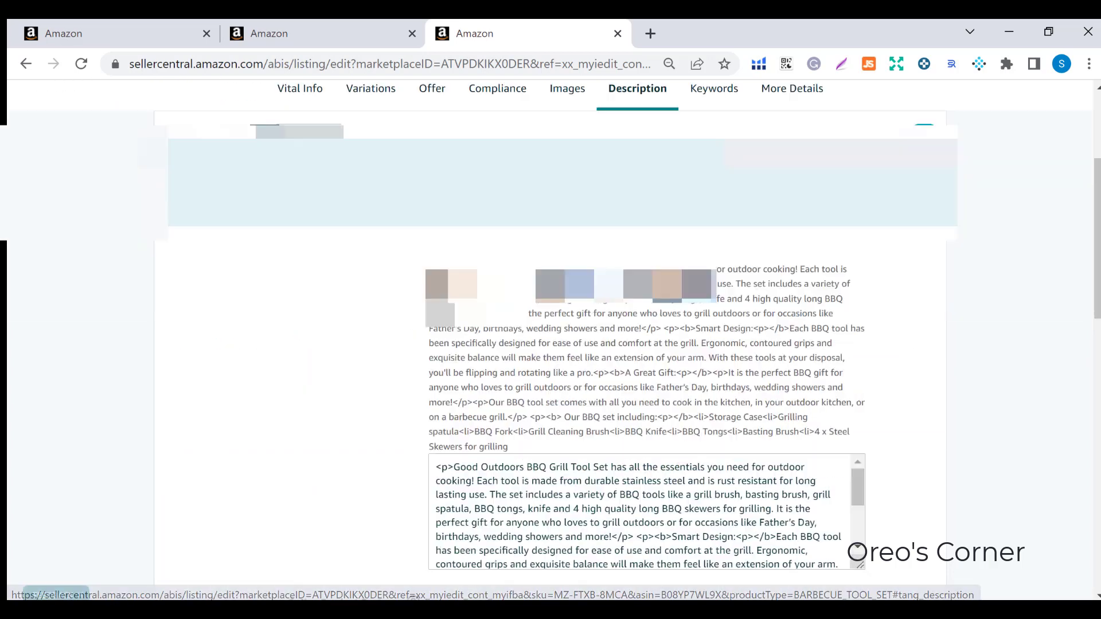
scroll(646, 250, "down", 6)
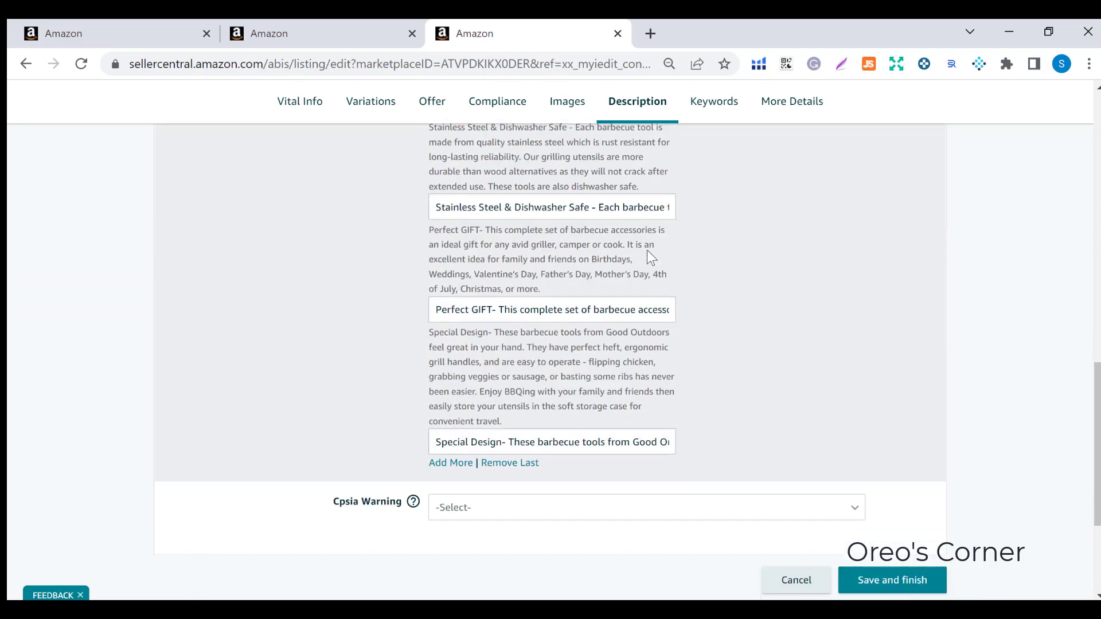
scroll(648, 250, "up", 8)
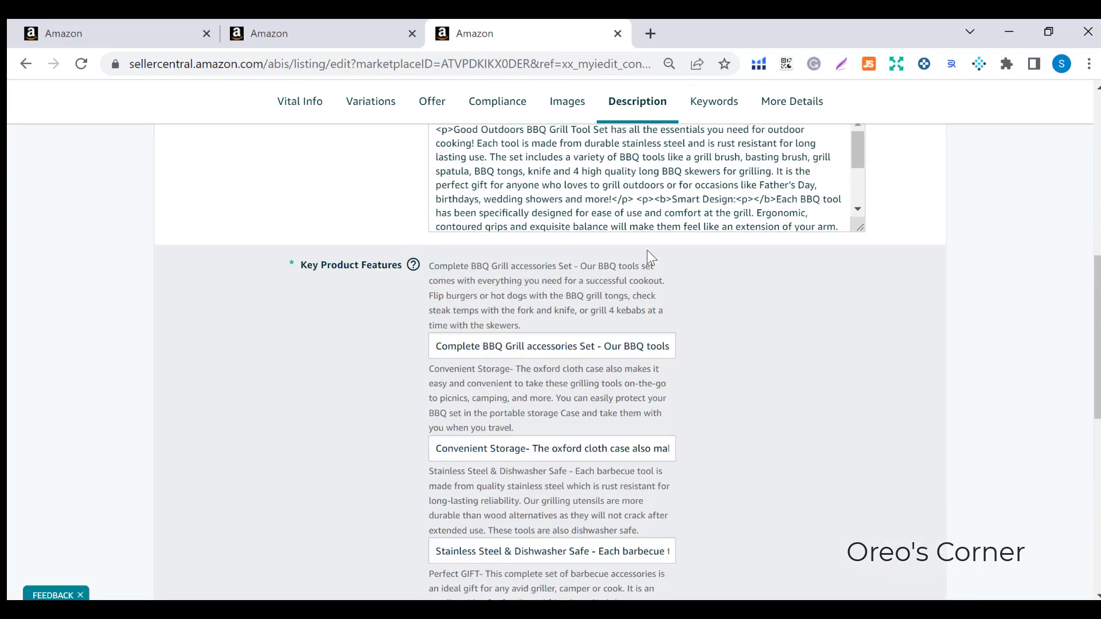
Open the listing's Keywords section to view its Search Terms
scroll(648, 250, "up", 5)
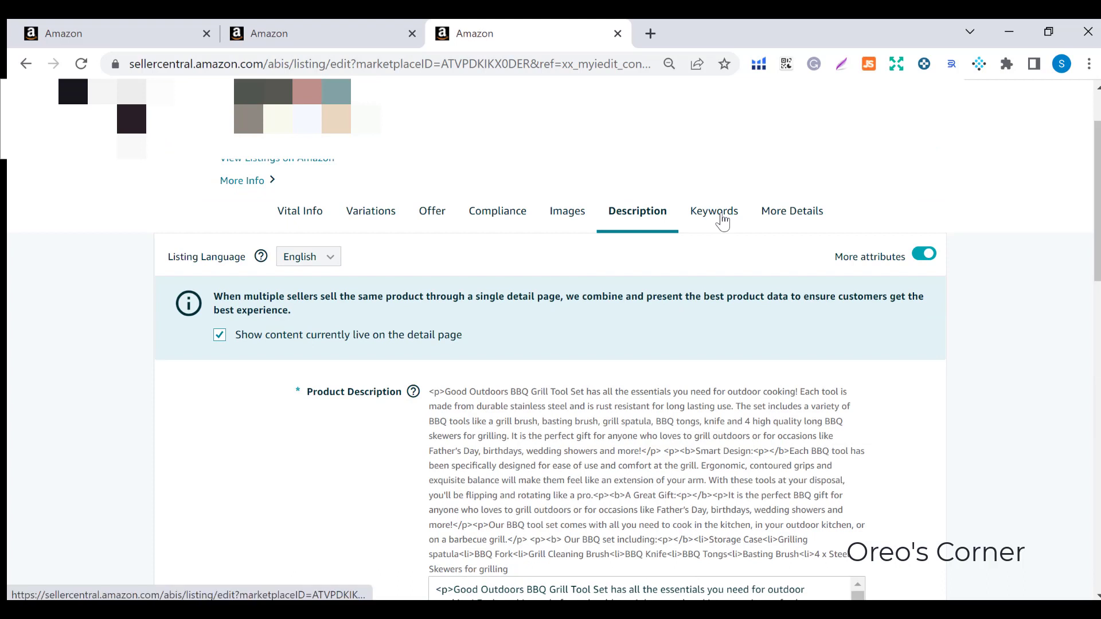
left_click(720, 216)
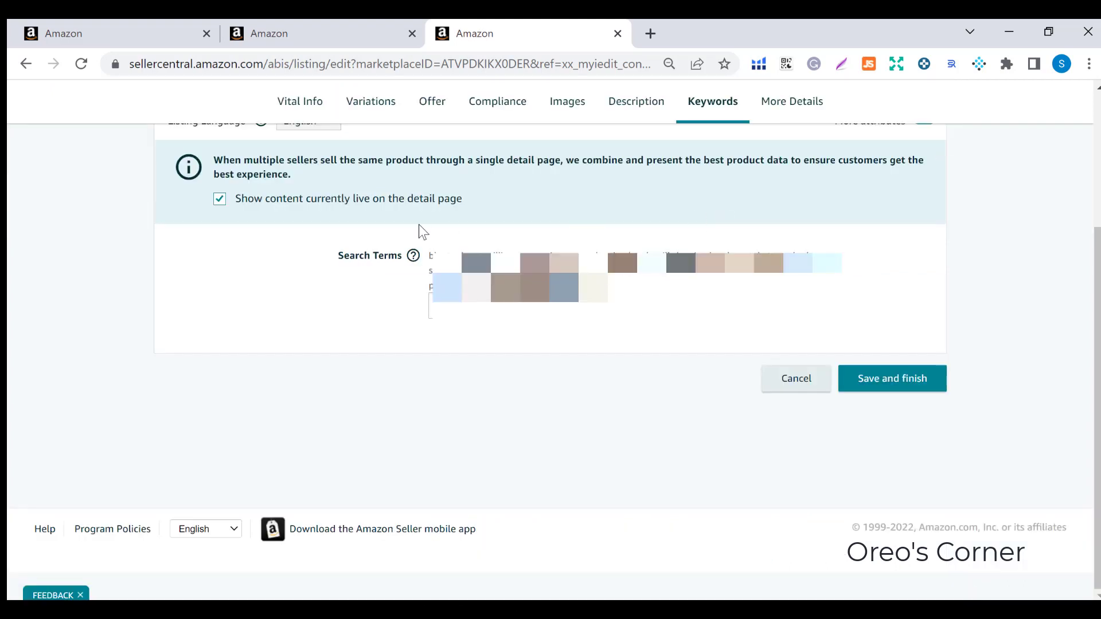